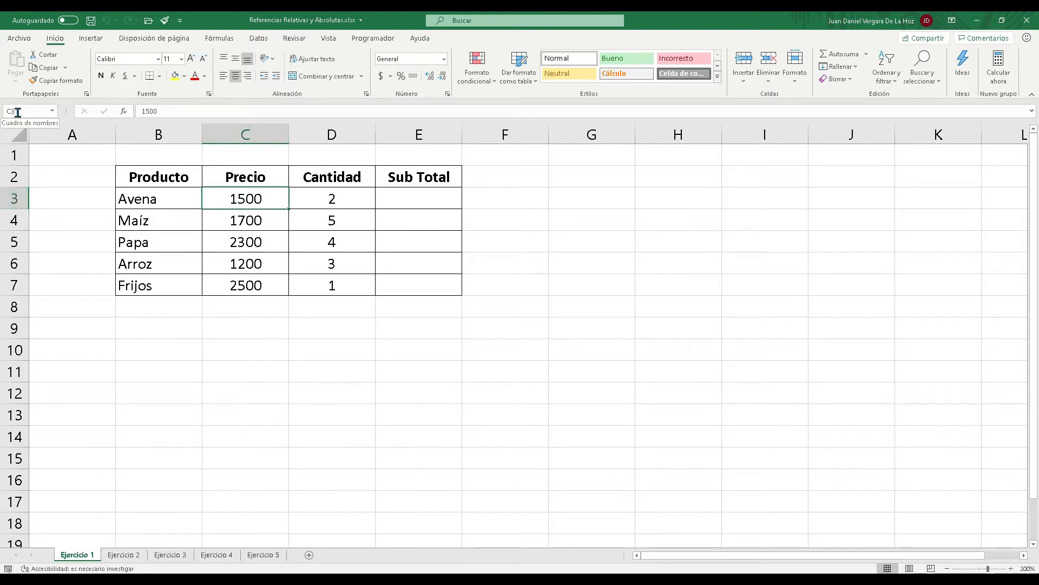
Calculate Avena's Sub Total in cell E3 by multiplying price and quantity with the formula =C3*D3.
{"action": "left_click", "coordinate": [418, 197]}
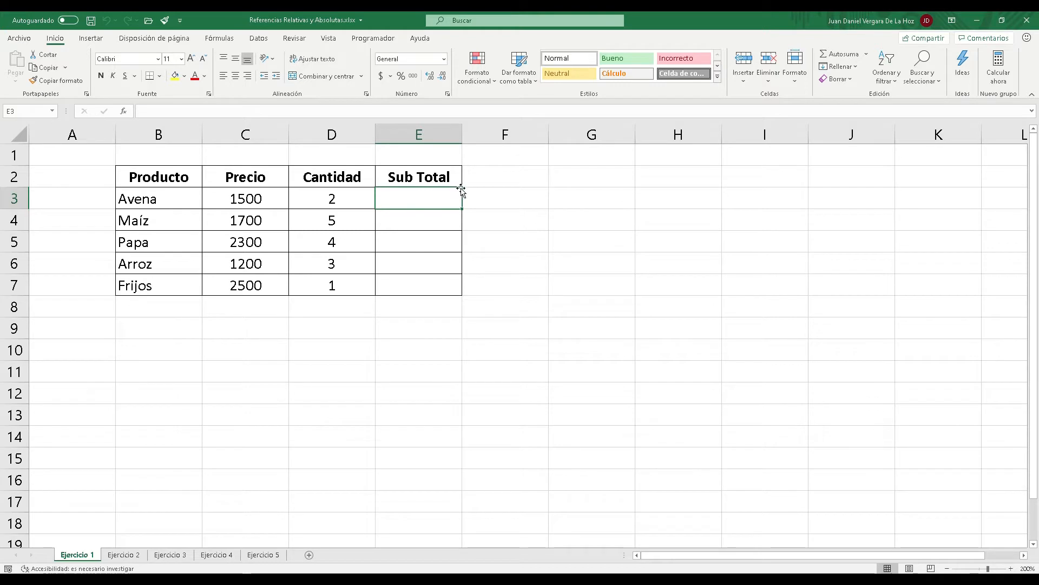
{"action": "double_click", "coordinate": [415, 196]}
{"action": "type", "text": "="}
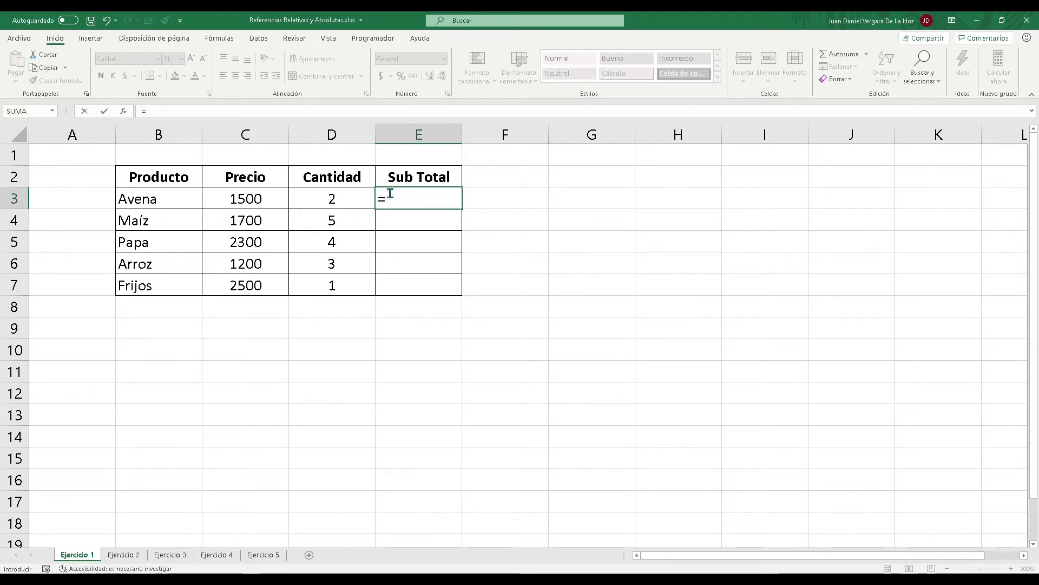
{"action": "left_click", "coordinate": [246, 195]}
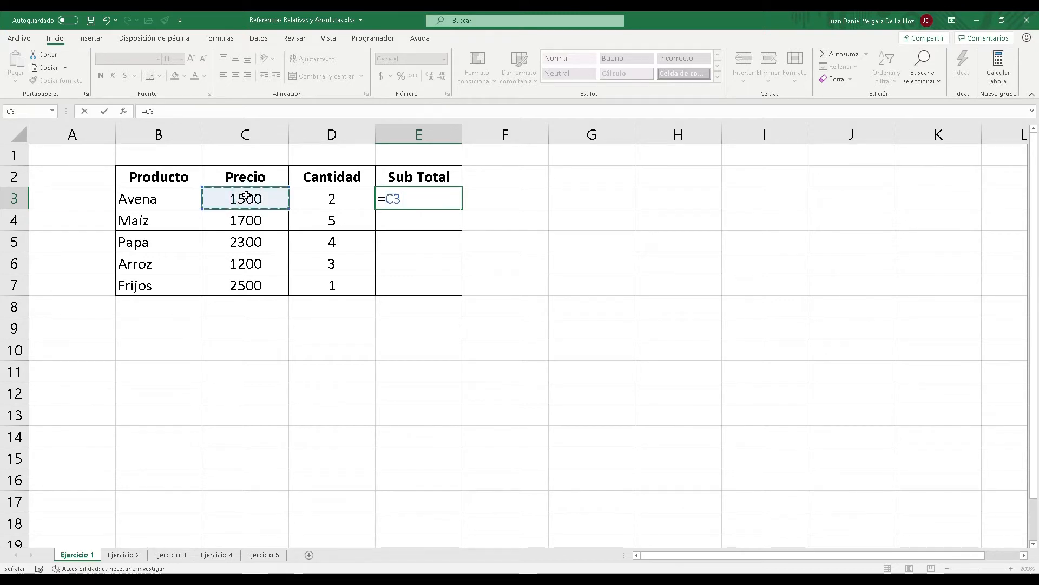
{"action": "type", "text": "*"}
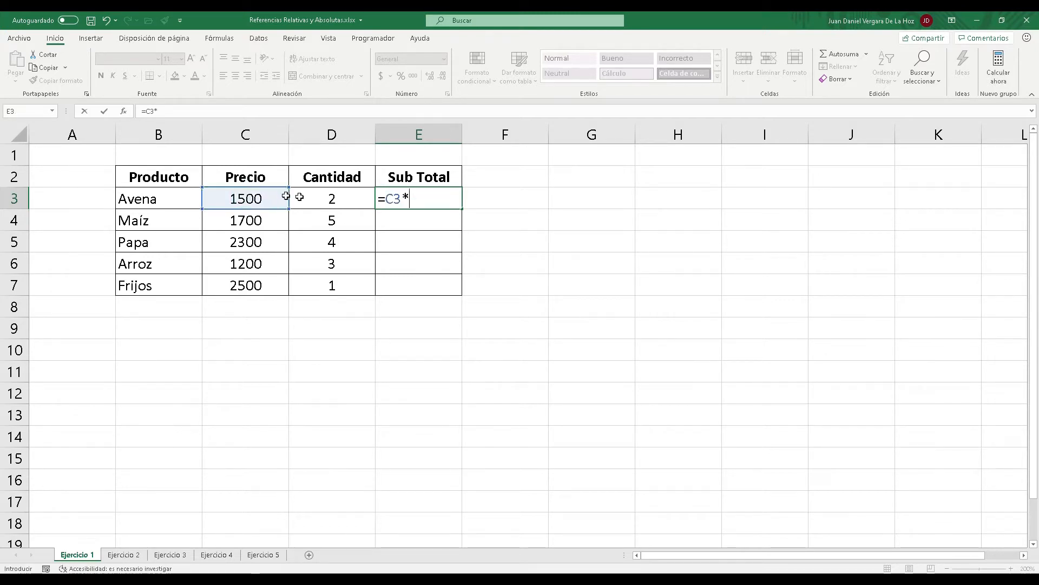
{"action": "left_click", "coordinate": [330, 197]}
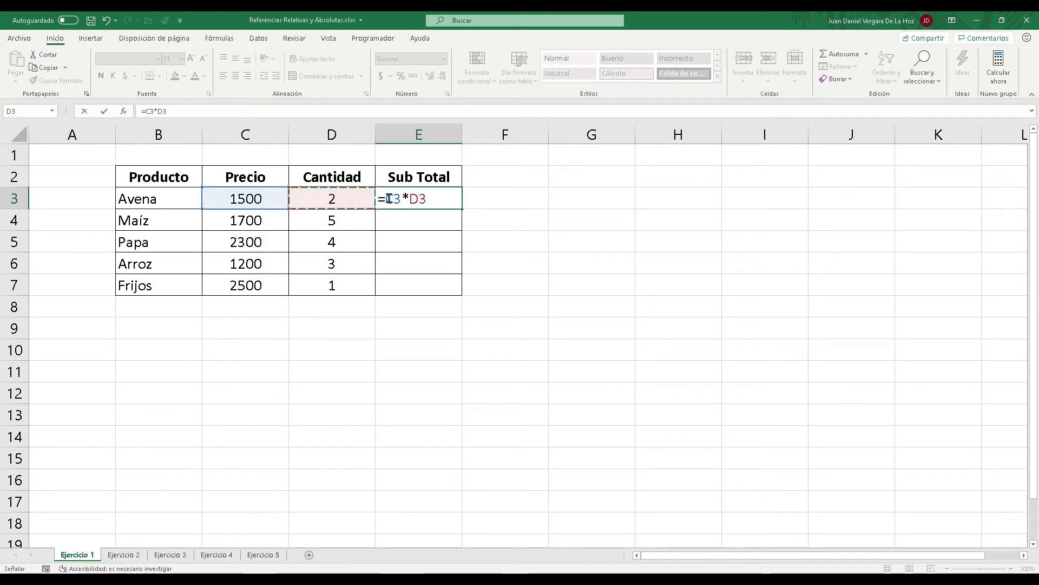
{"action": "key", "text": "Return"}
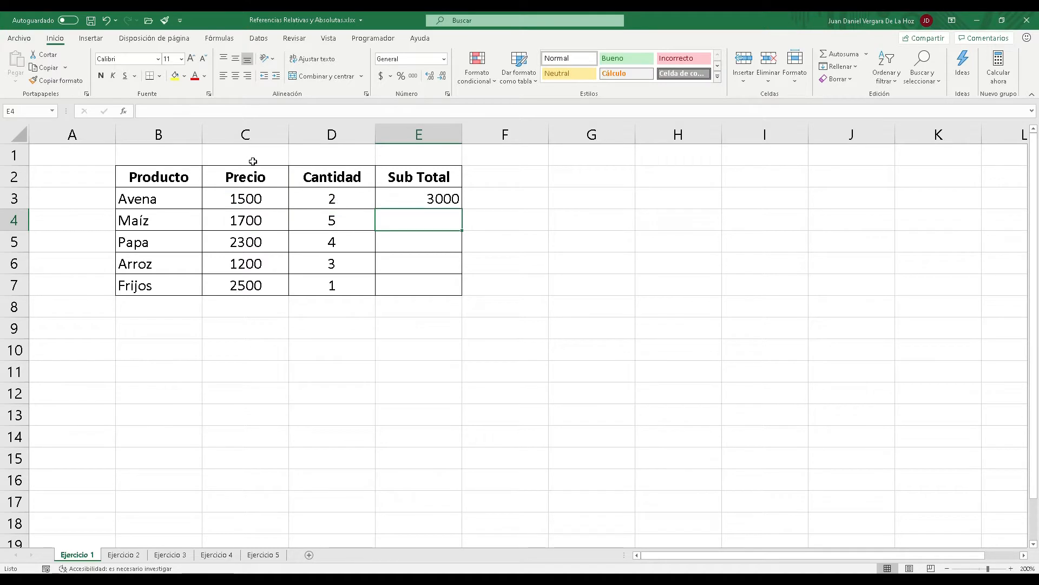
Copy the Sub Total formula from E3 down through E7 for the remaining products.
{"action": "left_click", "coordinate": [441, 196]}
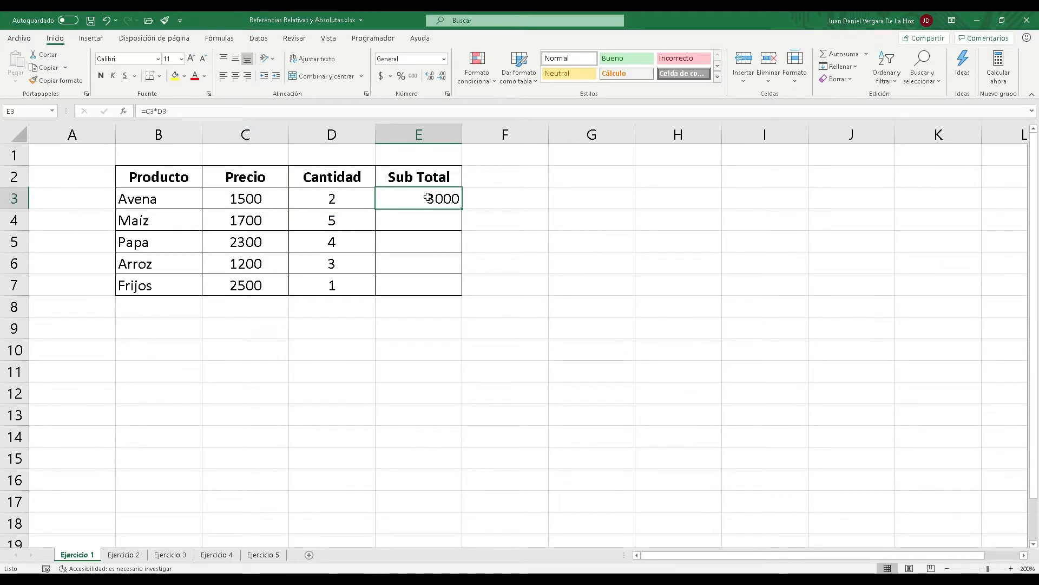
{"action": "double_click", "coordinate": [428, 198]}
{"action": "key", "text": "Return"}
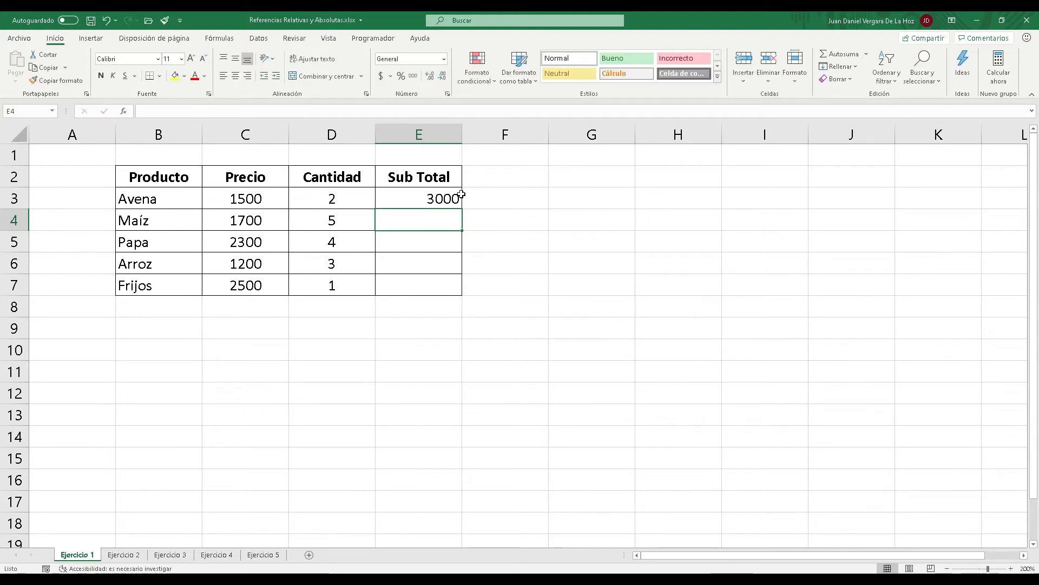
{"action": "left_click", "coordinate": [441, 197]}
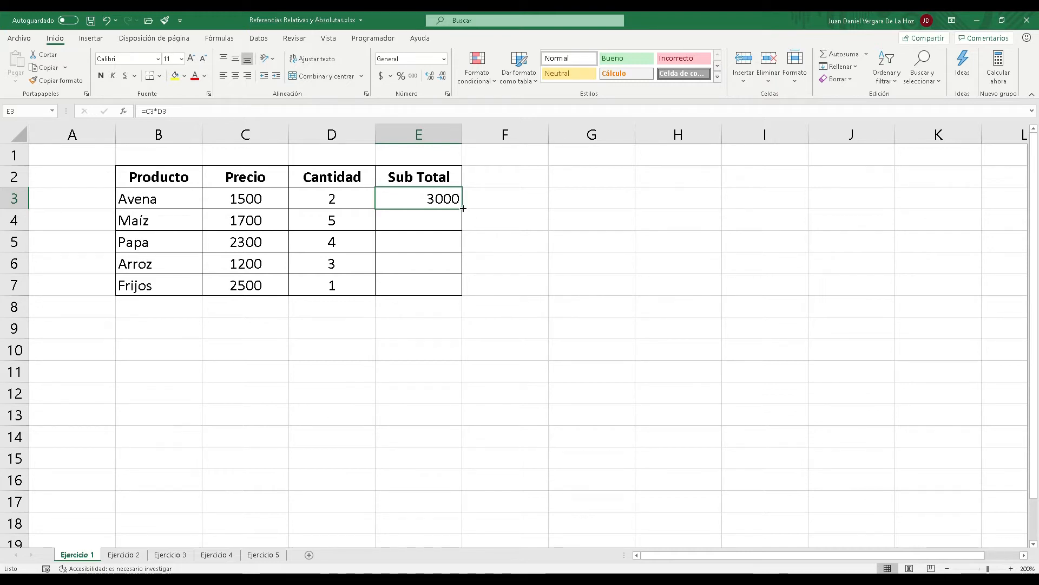
{"action": "left_click_drag", "start_coordinate": [464, 209], "coordinate": [443, 212]}
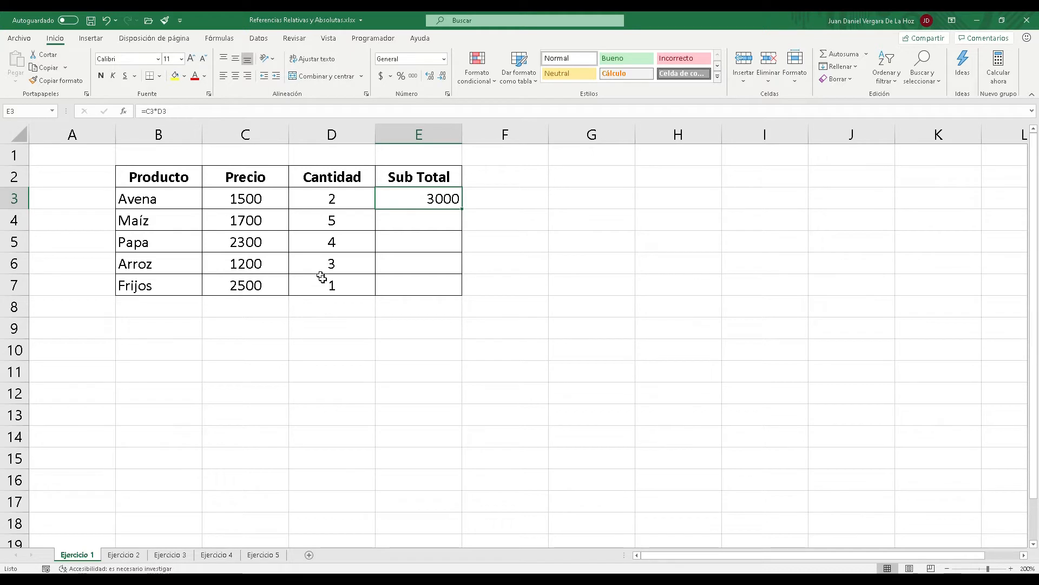
{"action": "double_click", "coordinate": [463, 209]}
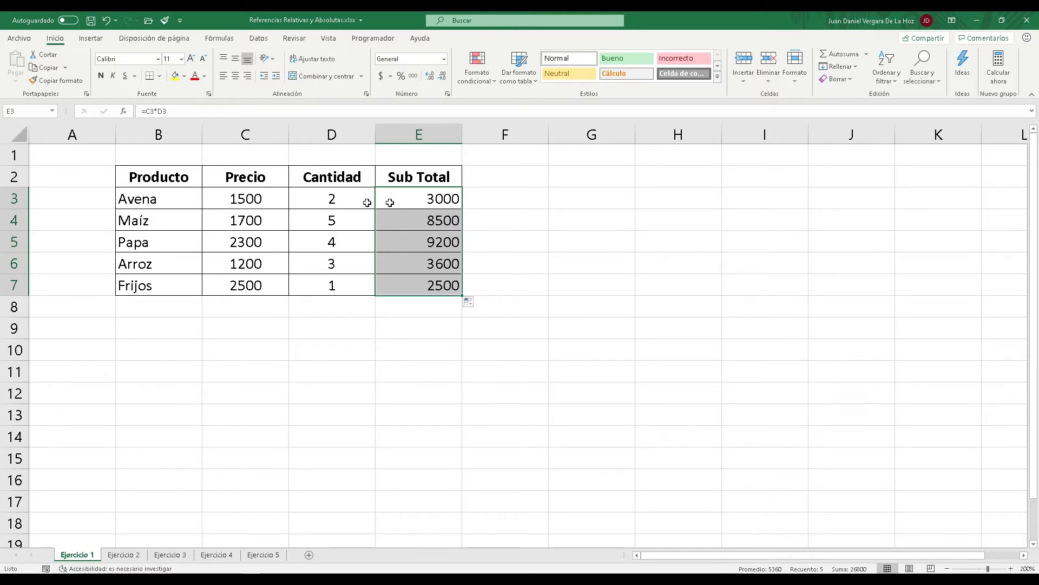
Examine the Sub Total formulas in E3 through E7 to see which price and quantity cells each row references.
{"action": "left_click_drag", "start_coordinate": [245, 201], "coordinate": [324, 201]}
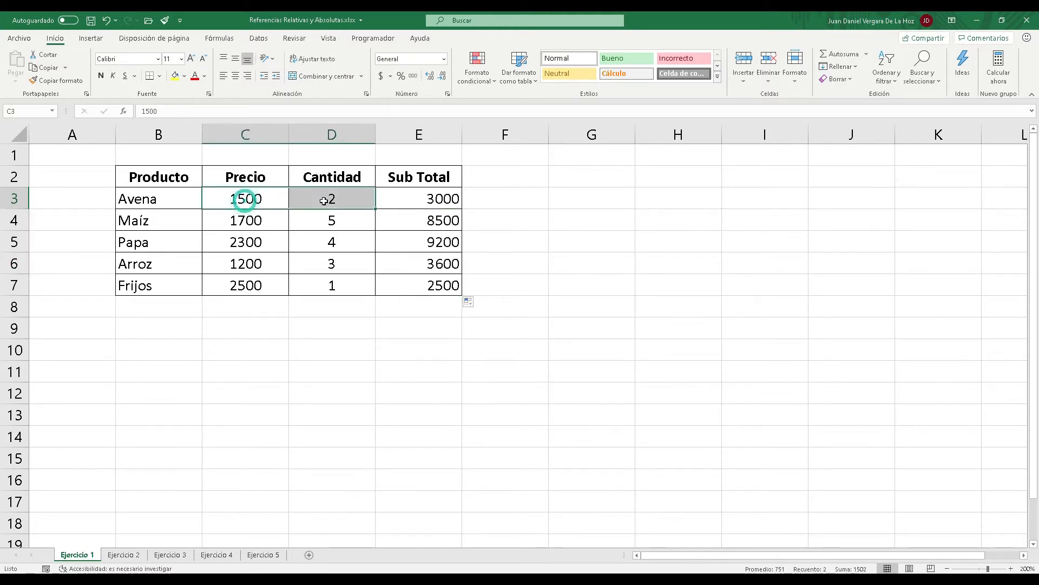
{"action": "double_click", "coordinate": [411, 199]}
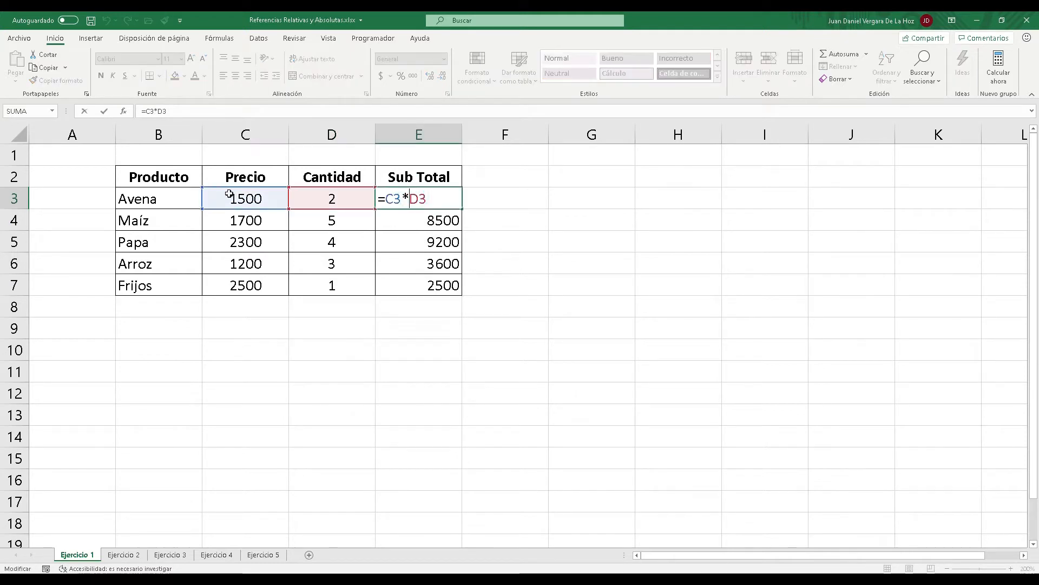
{"action": "key", "text": "Return"}
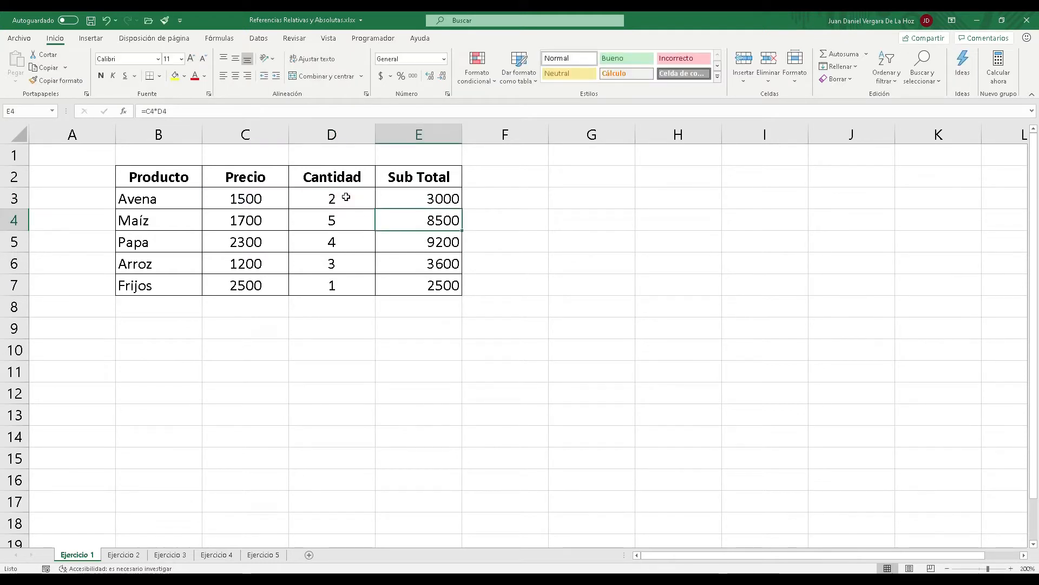
{"action": "double_click", "coordinate": [424, 220]}
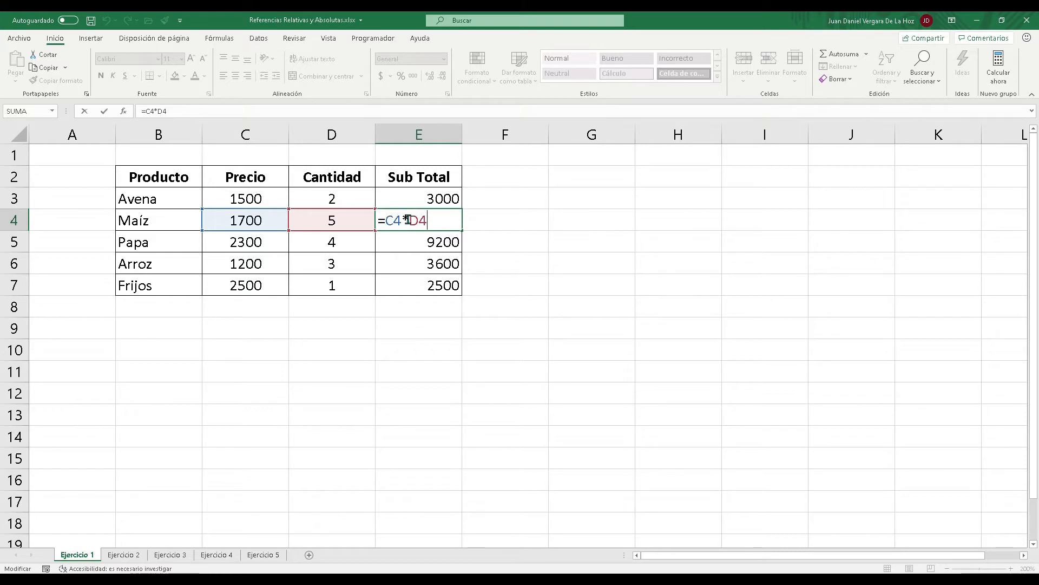
{"action": "key", "text": "Return"}
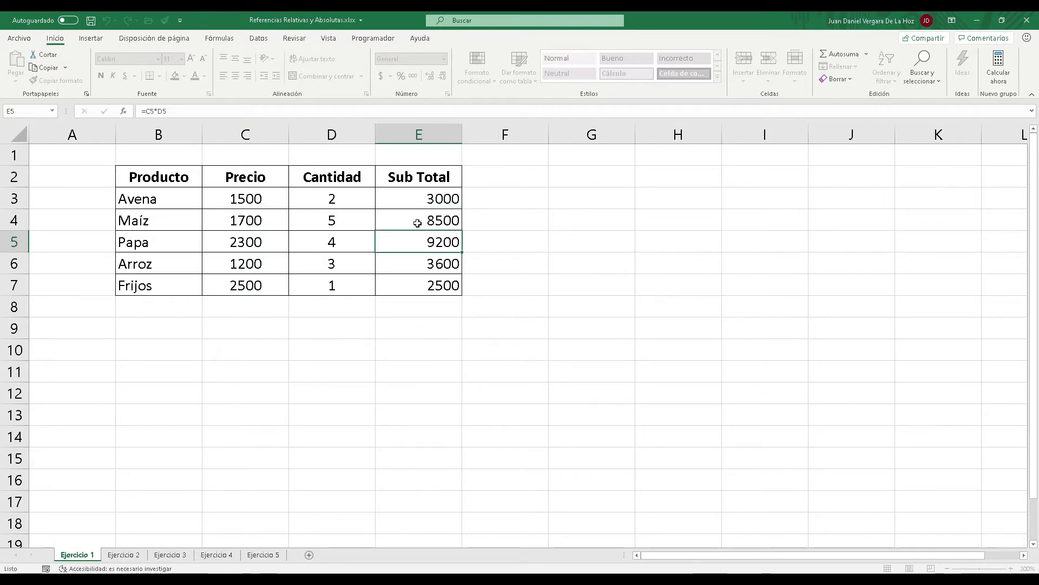
{"action": "key", "text": "F2"}
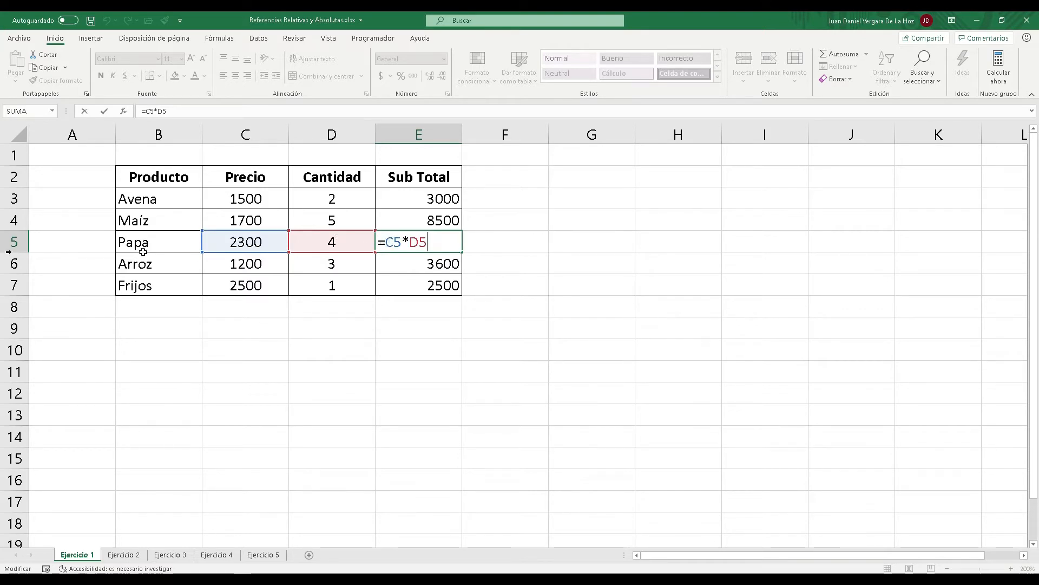
{"action": "key", "text": "Return"}
{"action": "key", "text": "F2"}
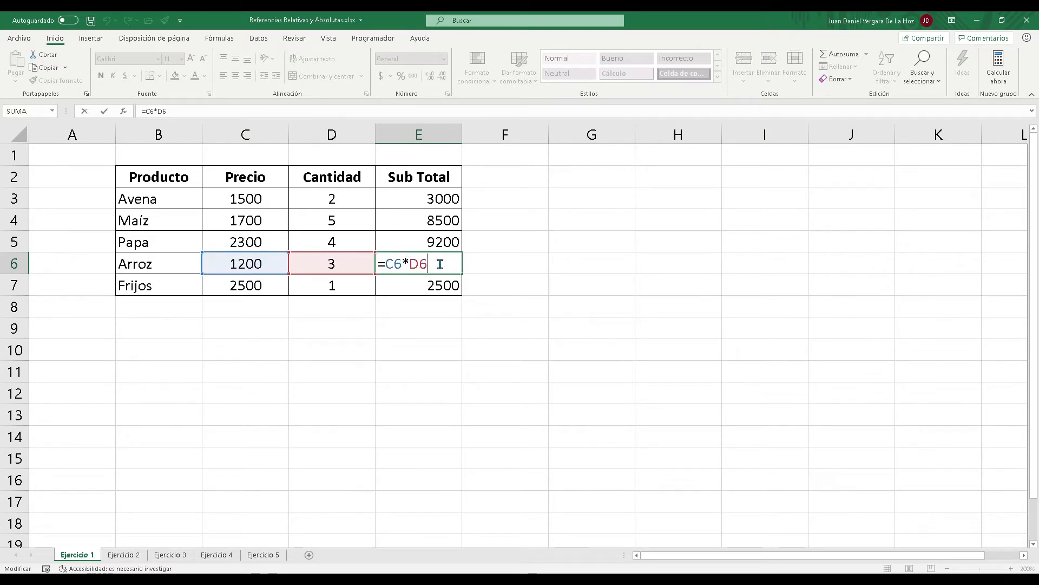
{"action": "key", "text": "Return"}
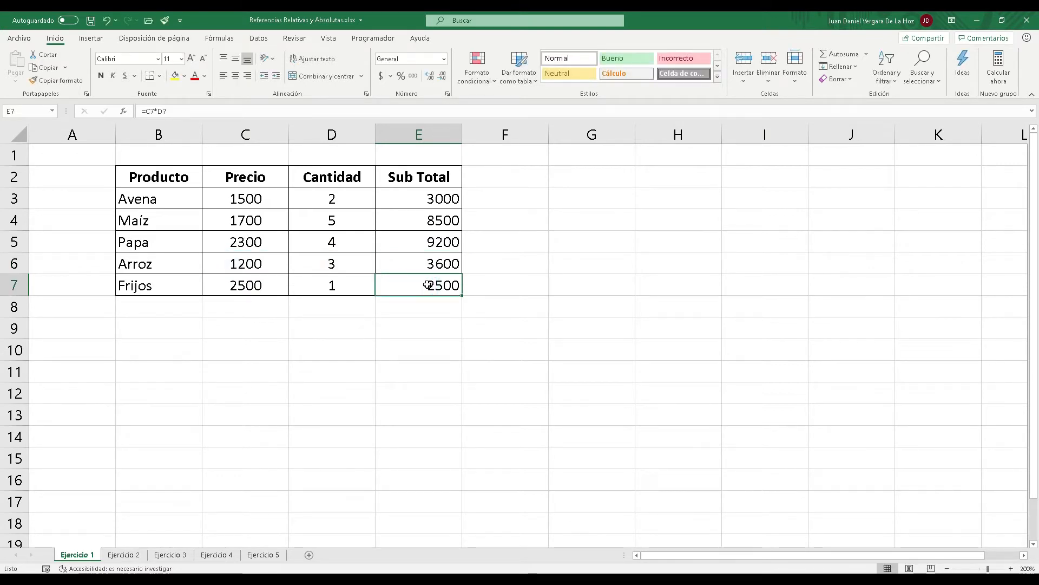
{"action": "key", "text": "F2"}
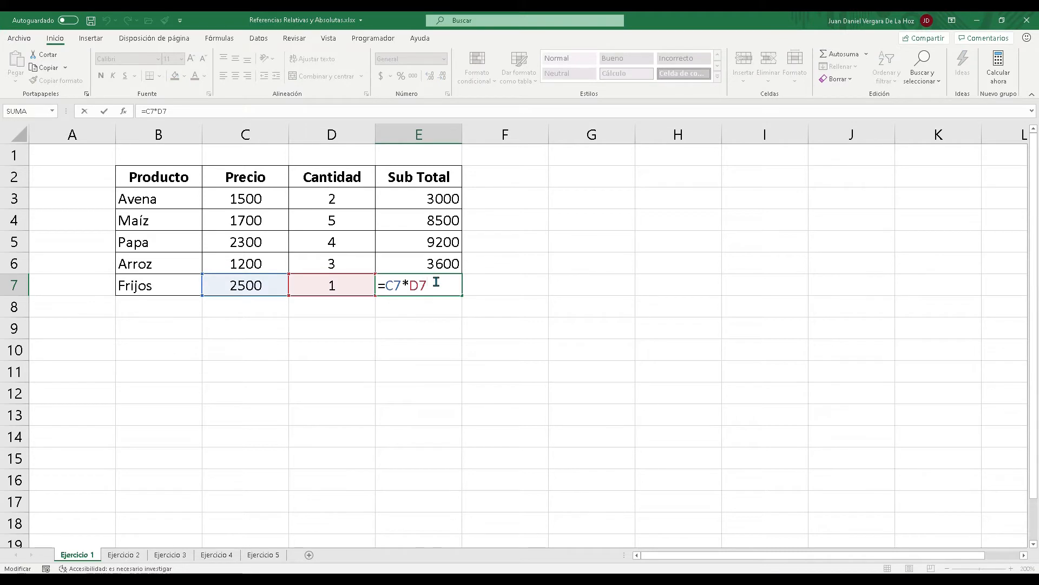
{"action": "left_click", "coordinate": [438, 199]}
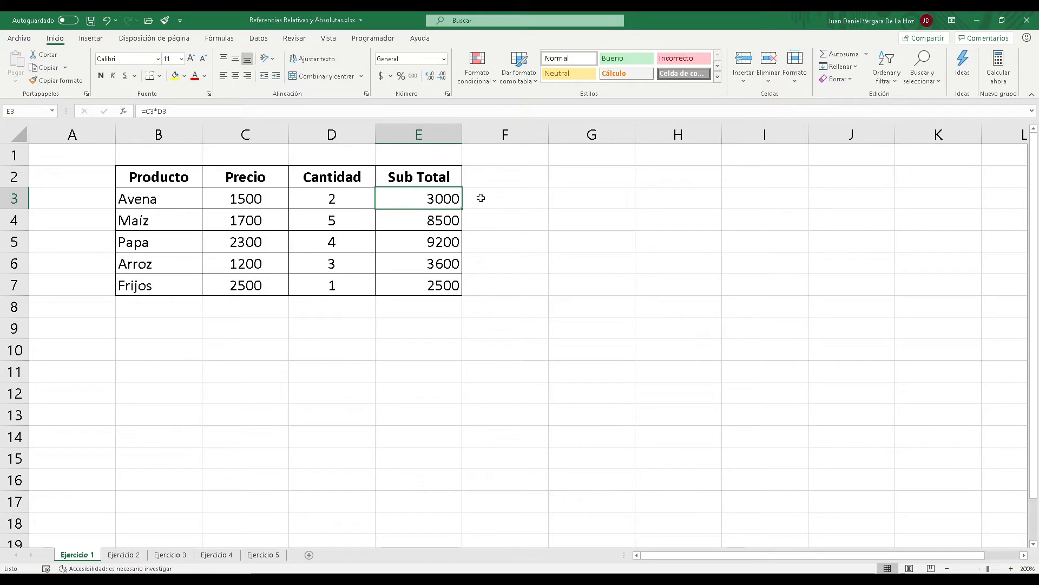
On sheet Ejercicio 2, link Avena's Sub Total in C3 with ='Ejercicio 1'!E3 and copy the formula down through C7.
{"action": "left_click", "coordinate": [119, 555]}
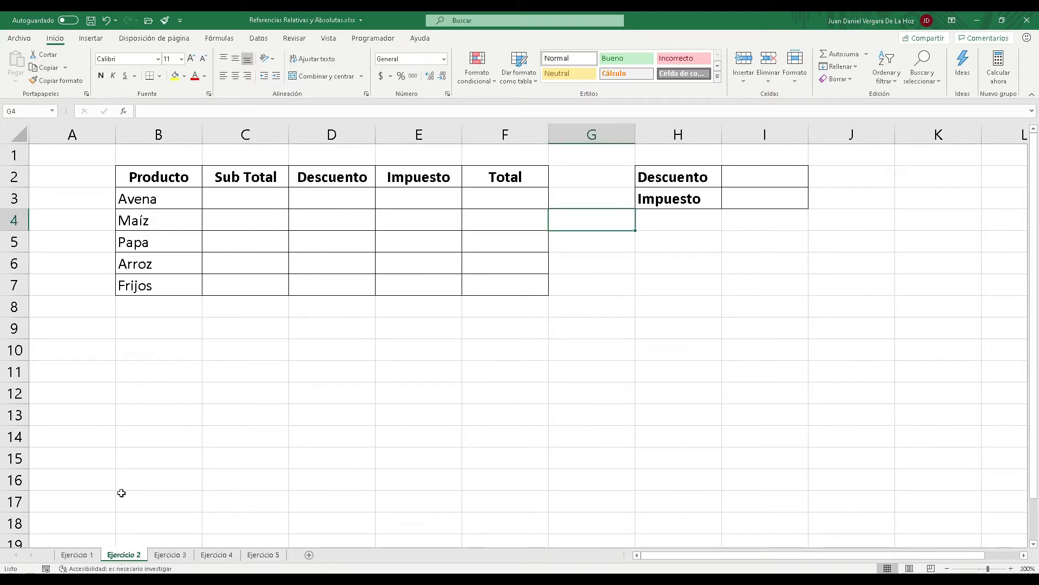
{"action": "left_click", "coordinate": [68, 556]}
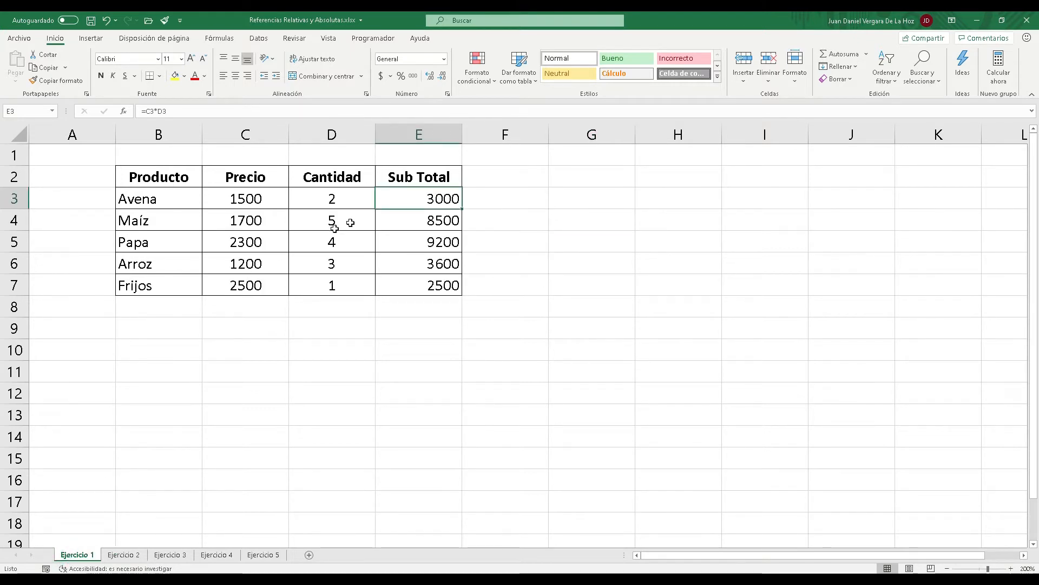
{"action": "left_click", "coordinate": [122, 554]}
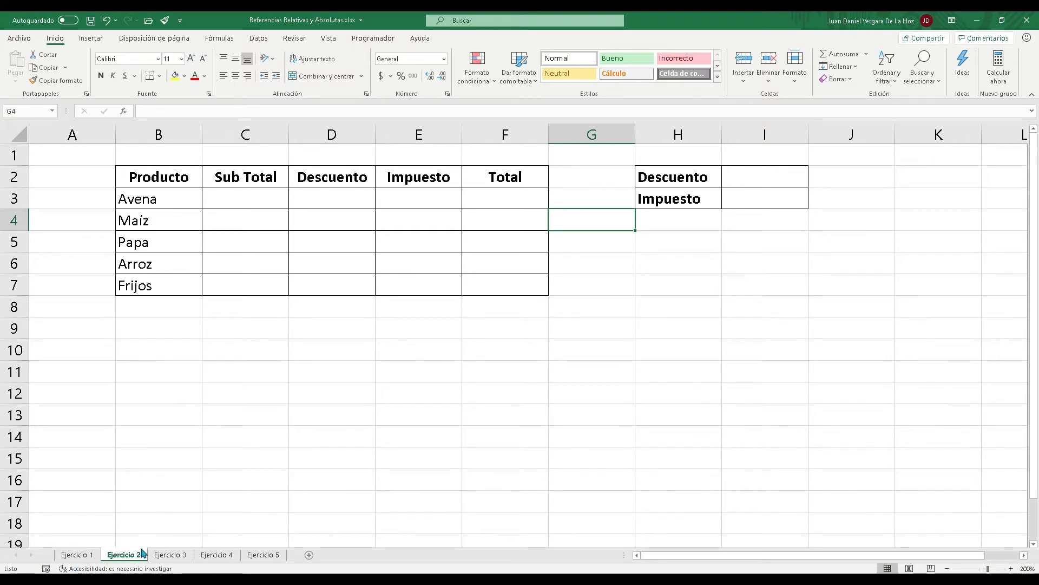
{"action": "left_click", "coordinate": [268, 196]}
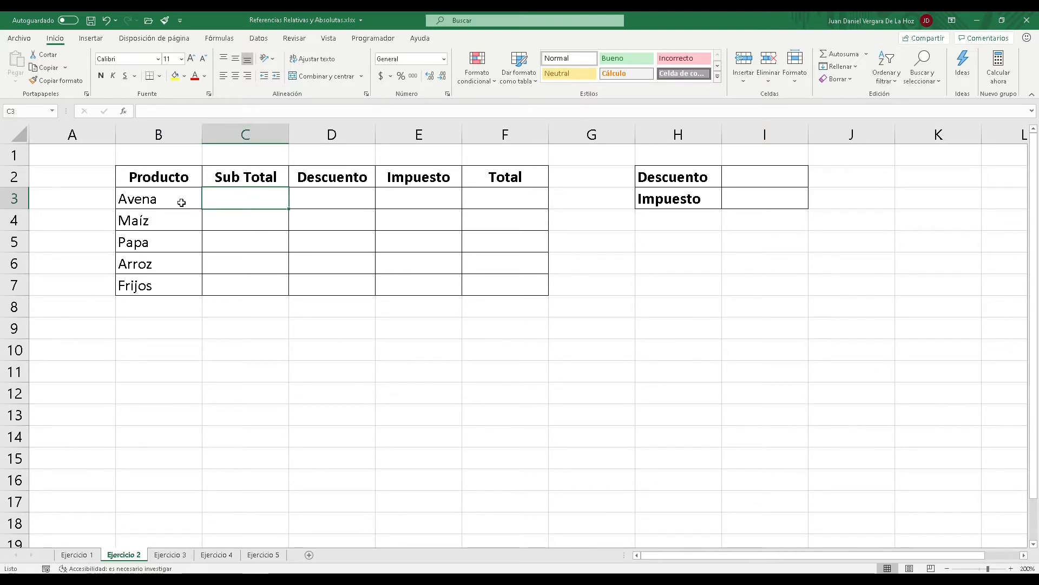
{"action": "type", "text": "="}
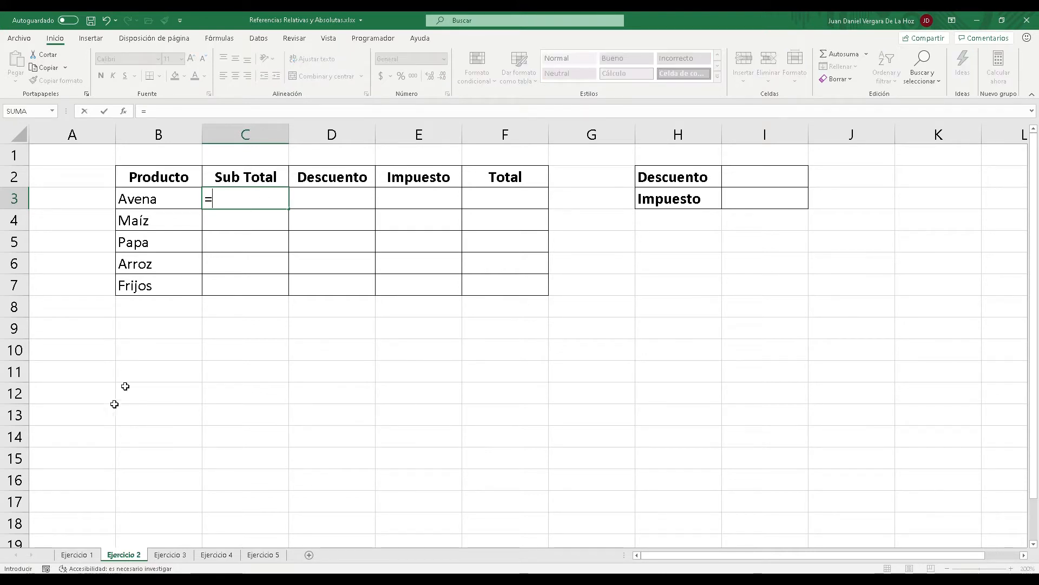
{"action": "left_click", "coordinate": [72, 555]}
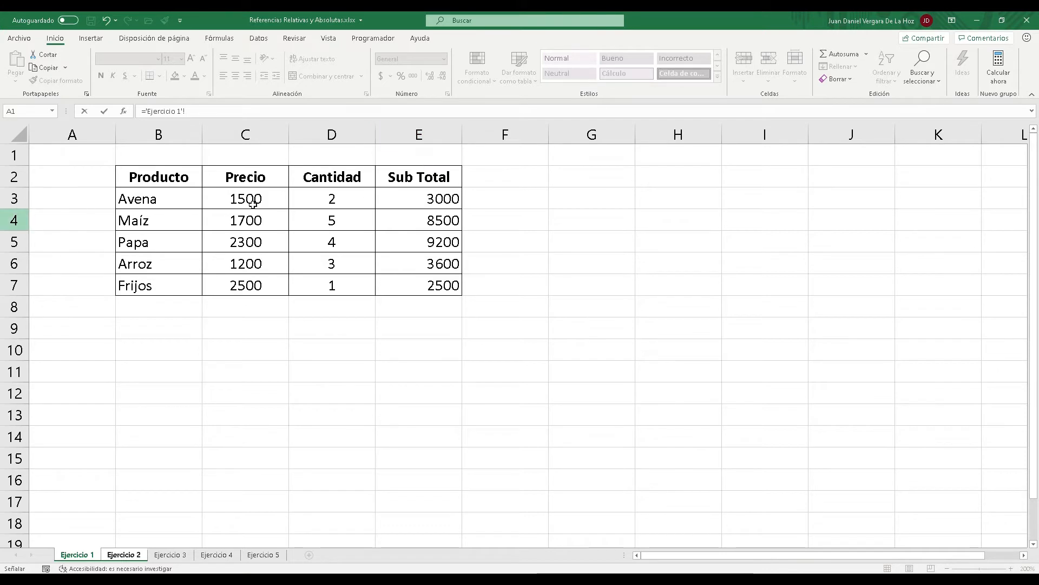
{"action": "left_click", "coordinate": [423, 200]}
{"action": "key", "text": "Return"}
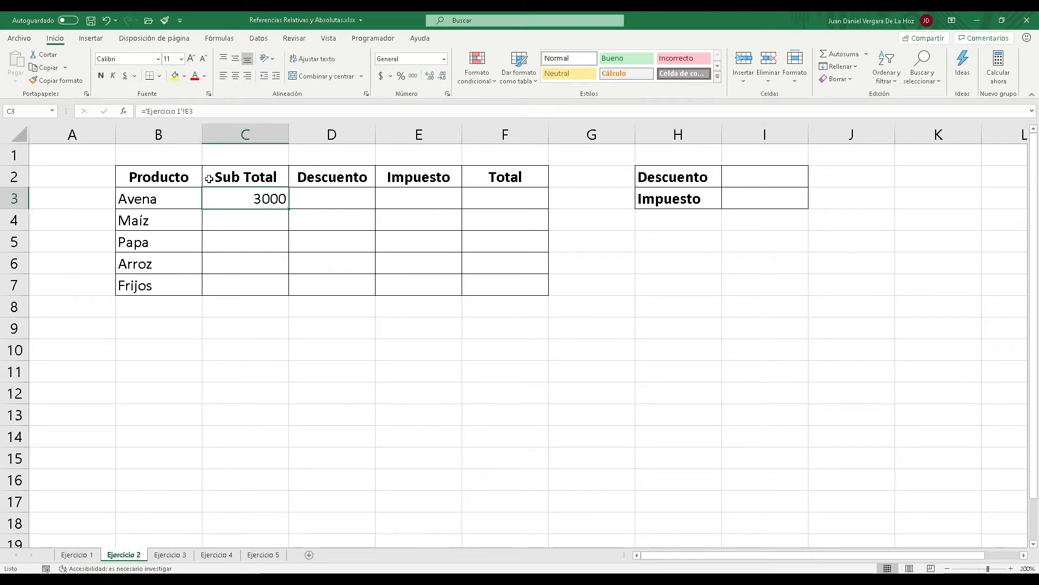
{"action": "double_click", "coordinate": [288, 207]}
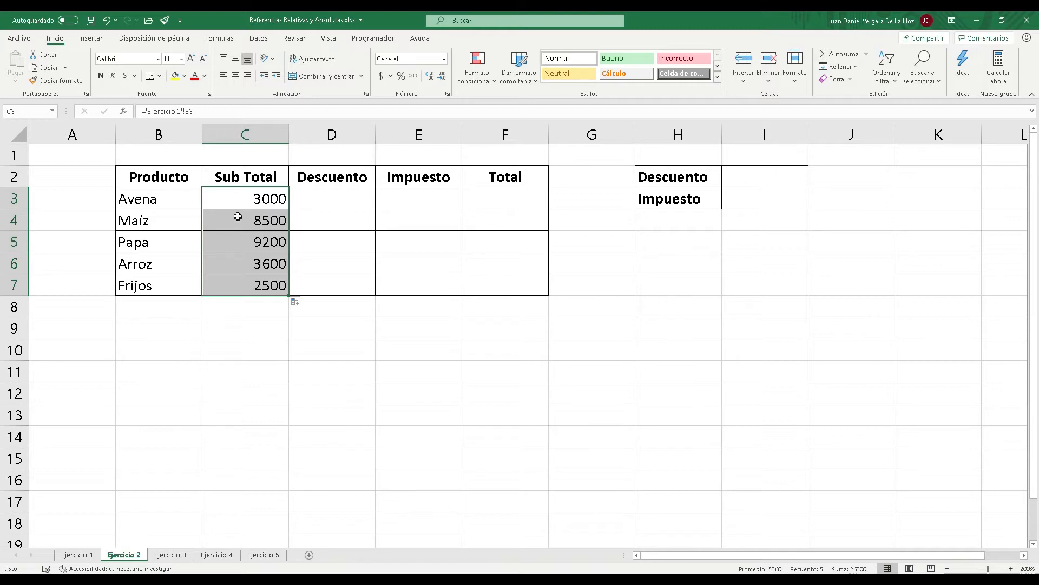
Examine the linked Sub Total formulas in C3, C4 and C7 to see which Ejercicio 1 cells they reference.
{"action": "left_click", "coordinate": [257, 198]}
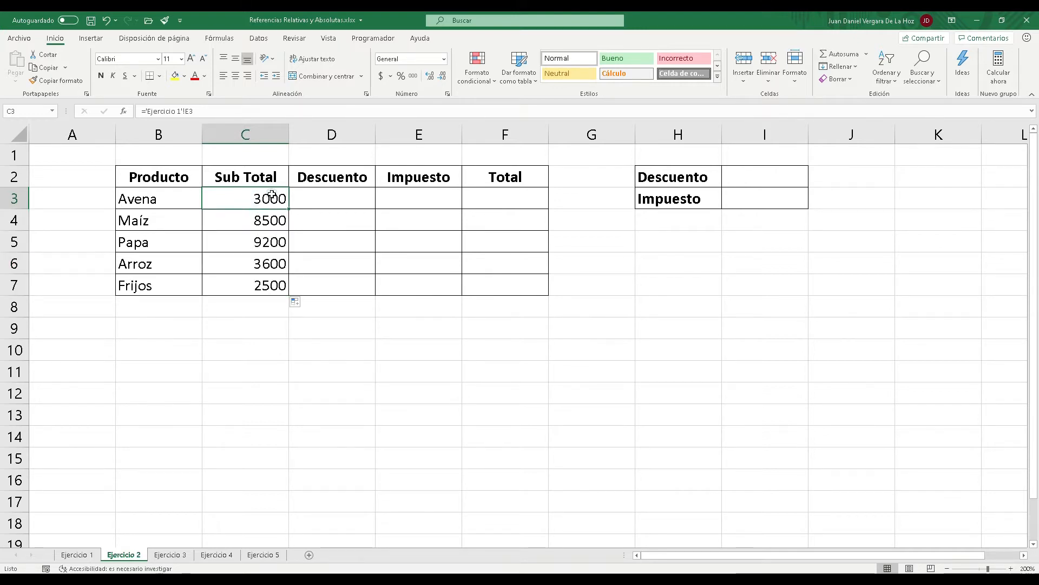
{"action": "double_click", "coordinate": [272, 198]}
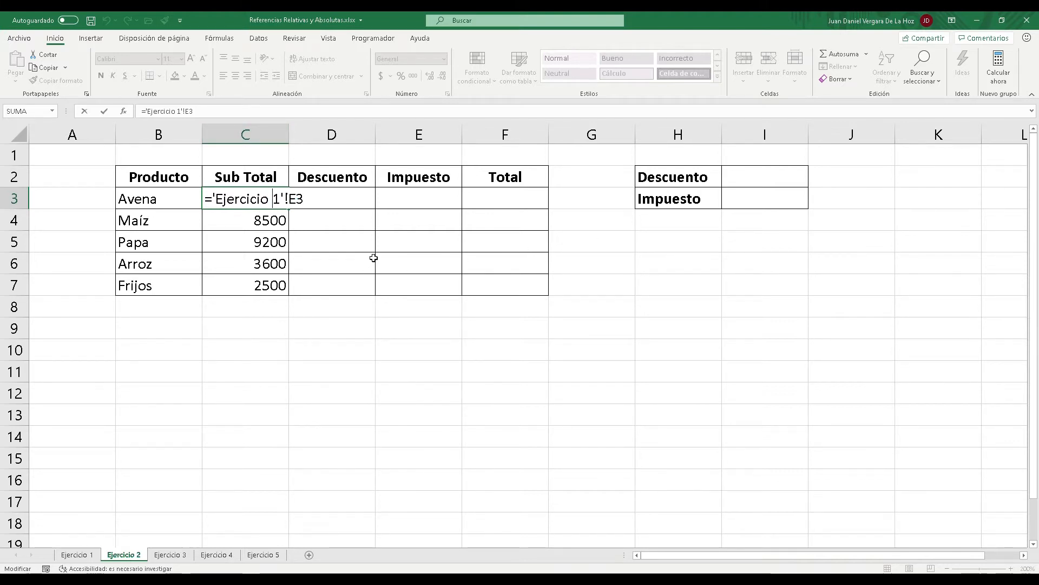
{"action": "key", "text": "Return"}
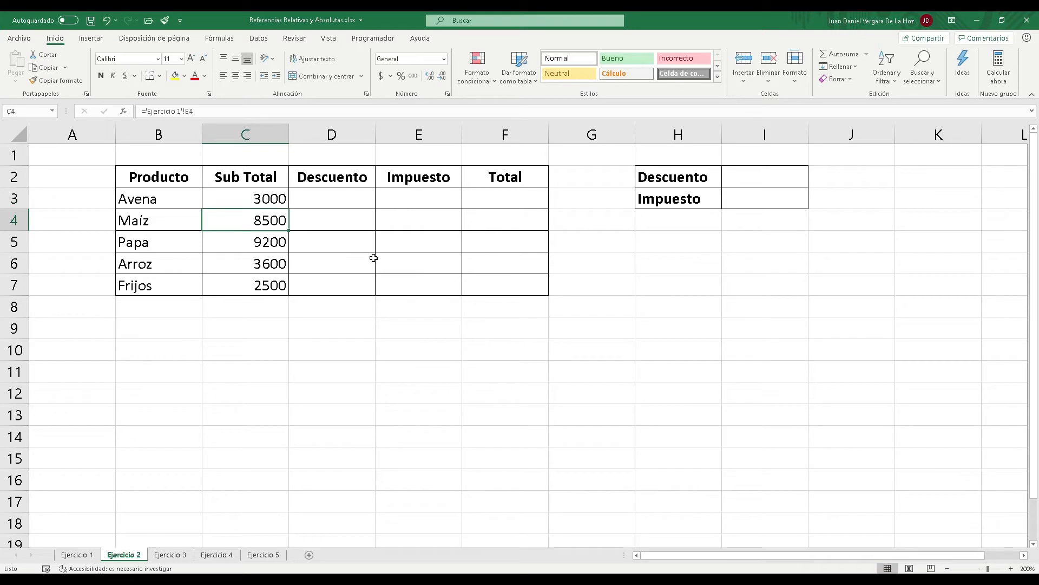
{"action": "double_click", "coordinate": [265, 220]}
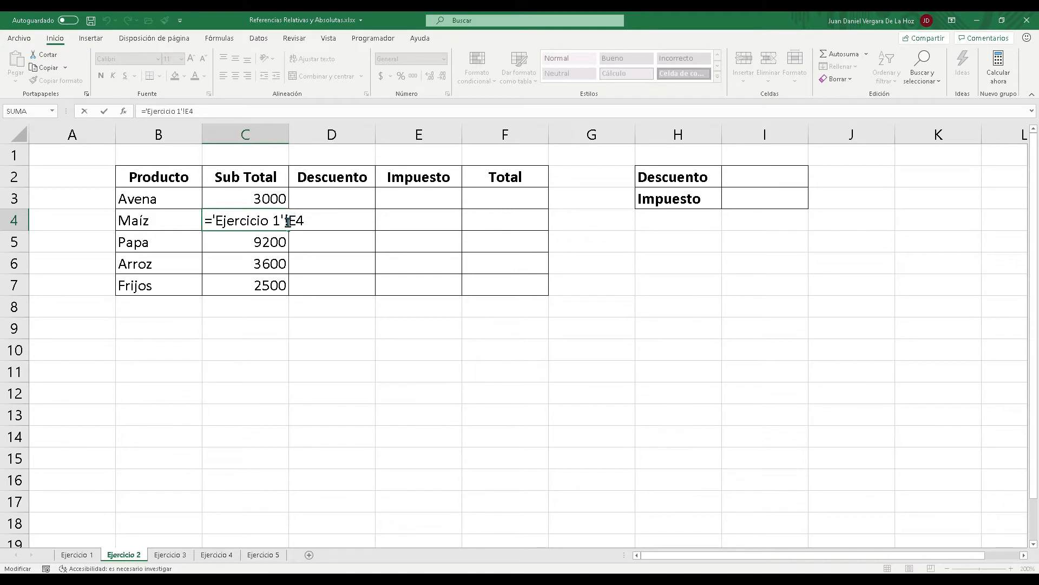
{"action": "key", "text": "Return"}
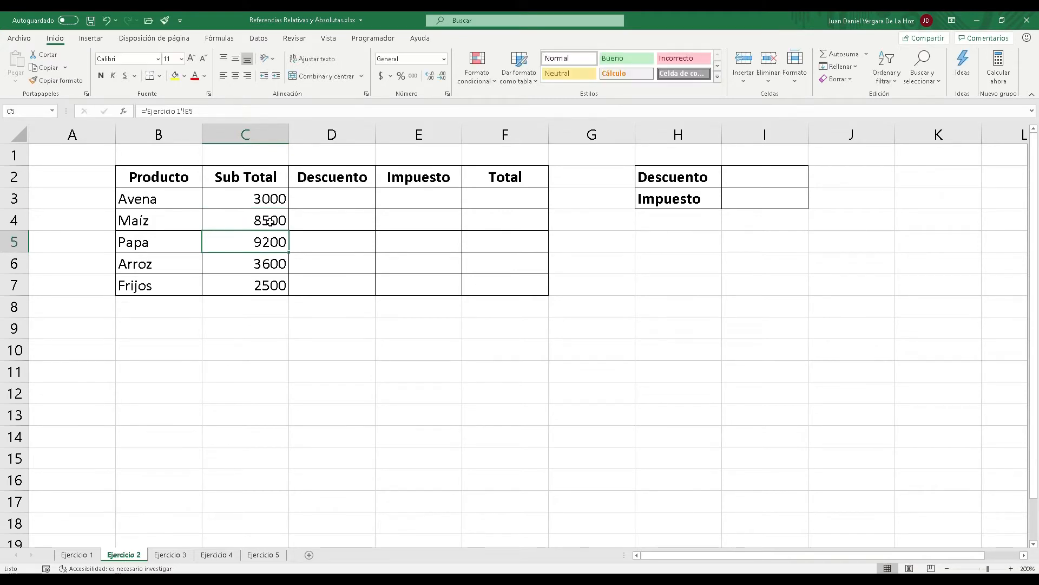
{"action": "double_click", "coordinate": [271, 287]}
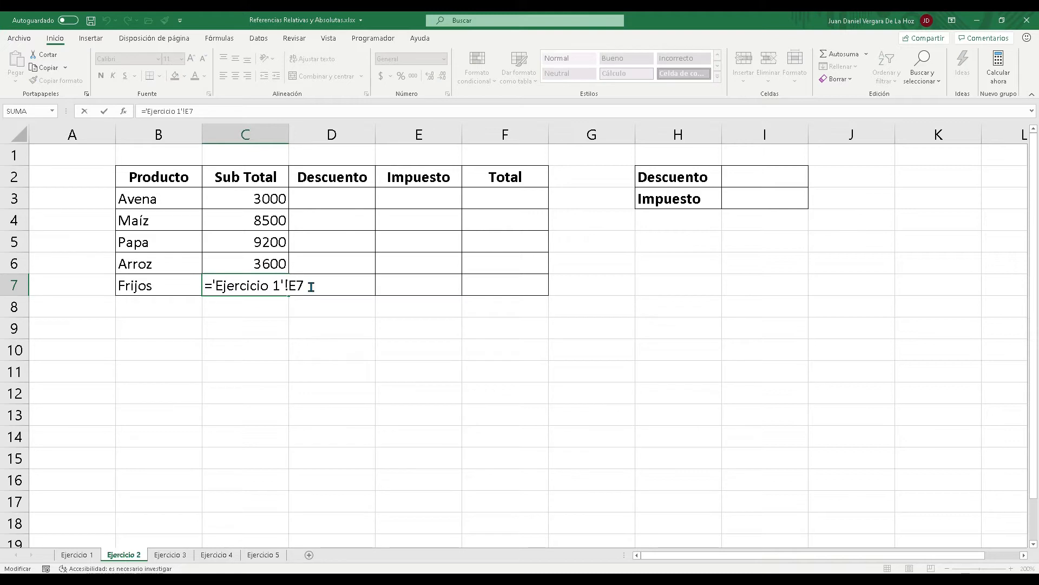
{"action": "key", "text": "Return"}
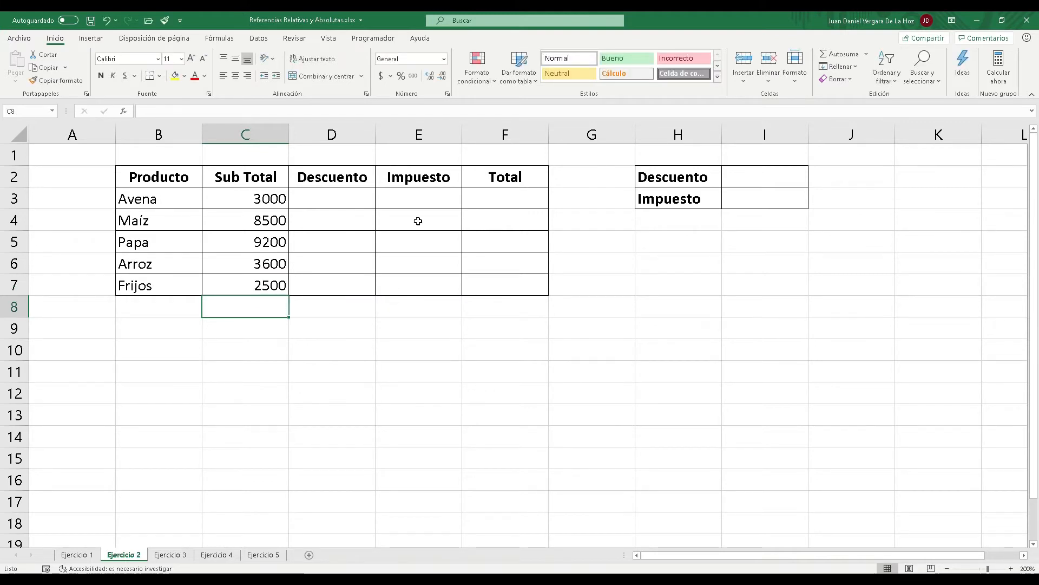
{"action": "left_click_drag", "start_coordinate": [248, 198], "coordinate": [261, 279]}
{"action": "left_click_drag", "start_coordinate": [353, 191], "coordinate": [357, 284]}
{"action": "left_click_drag", "start_coordinate": [410, 190], "coordinate": [414, 286]}
Set the Descuento rate in I2 to 5% and the Impuesto rate in I3 to 9%.
{"action": "left_click", "coordinate": [752, 170]}
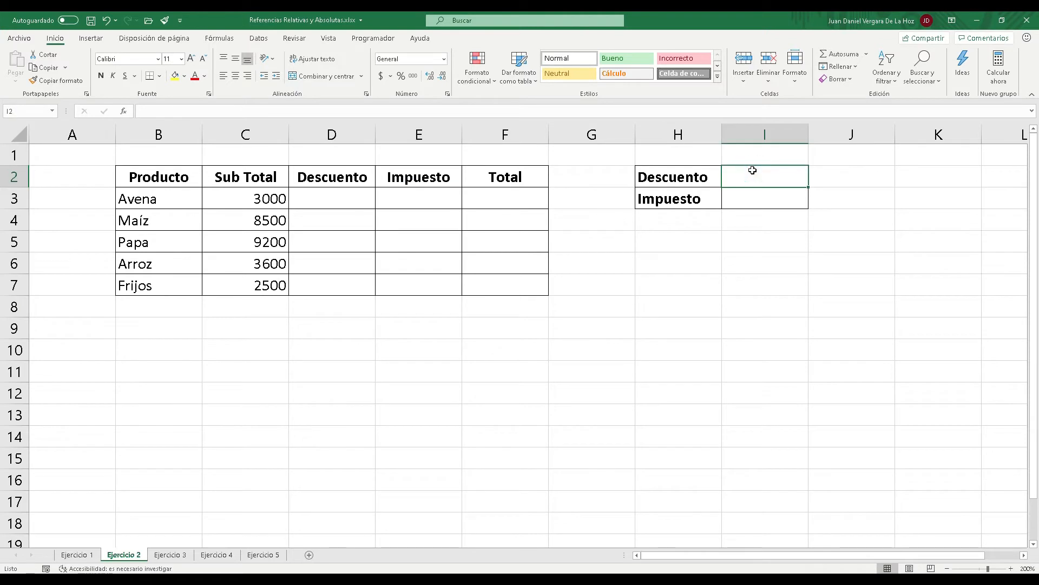
{"action": "type", "text": "5%"}
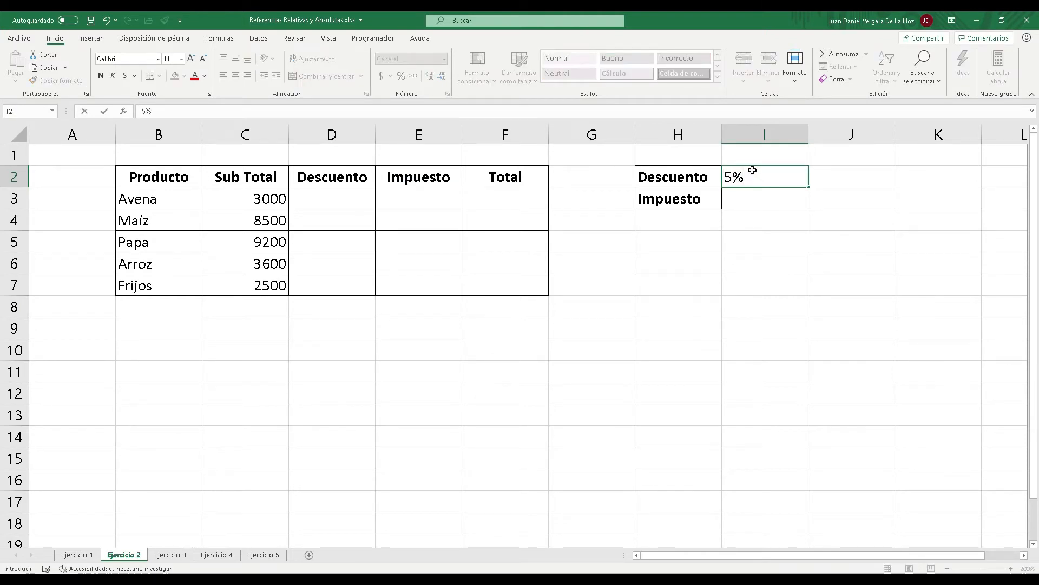
{"action": "key", "text": "Return"}
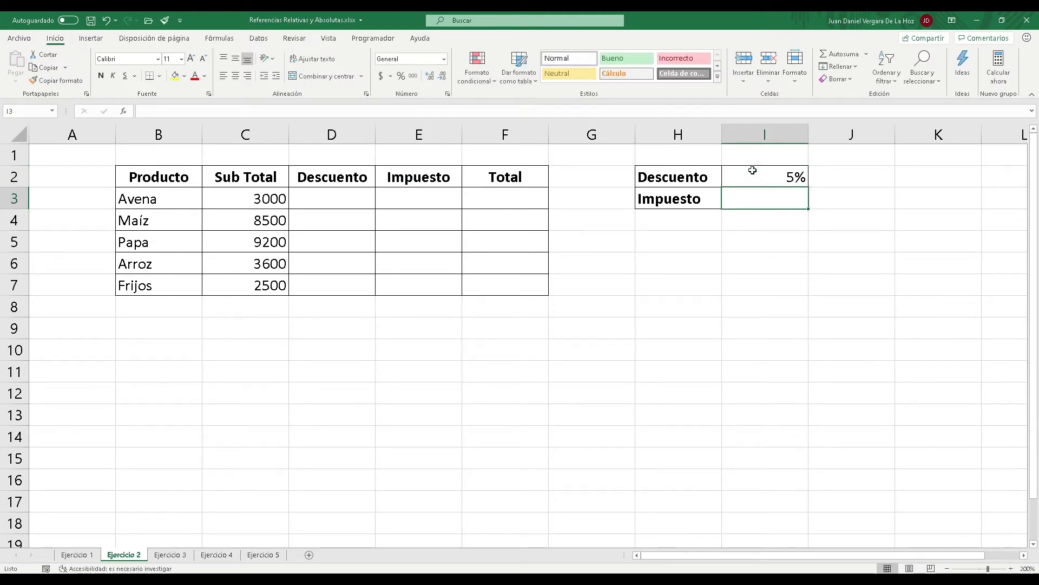
{"action": "type", "text": "9%"}
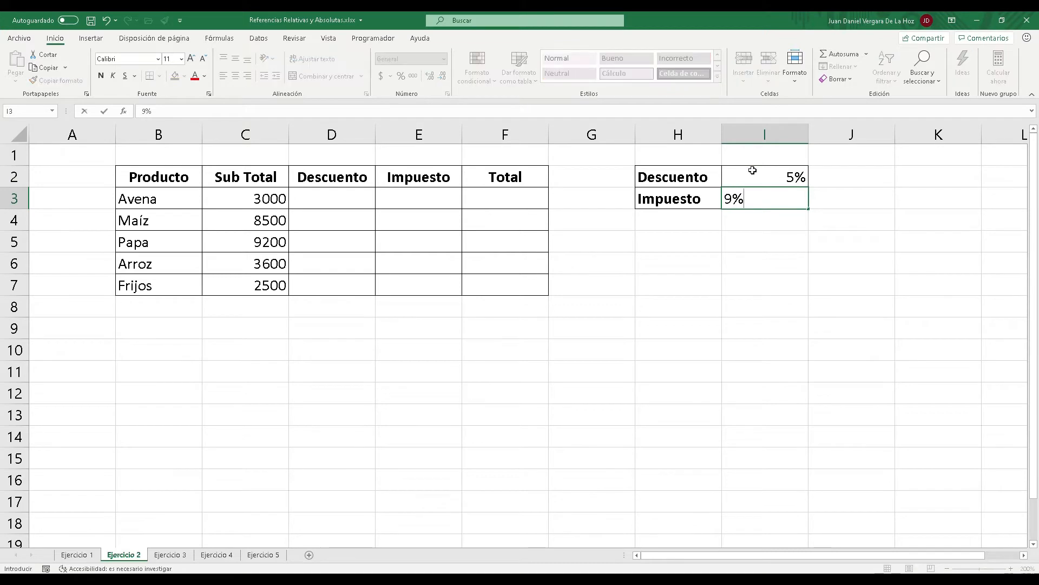
Calculate Avena's Descuento in D3 with =C3*$I$2, making the discount rate reference absolute.
{"action": "left_click", "coordinate": [322, 202]}
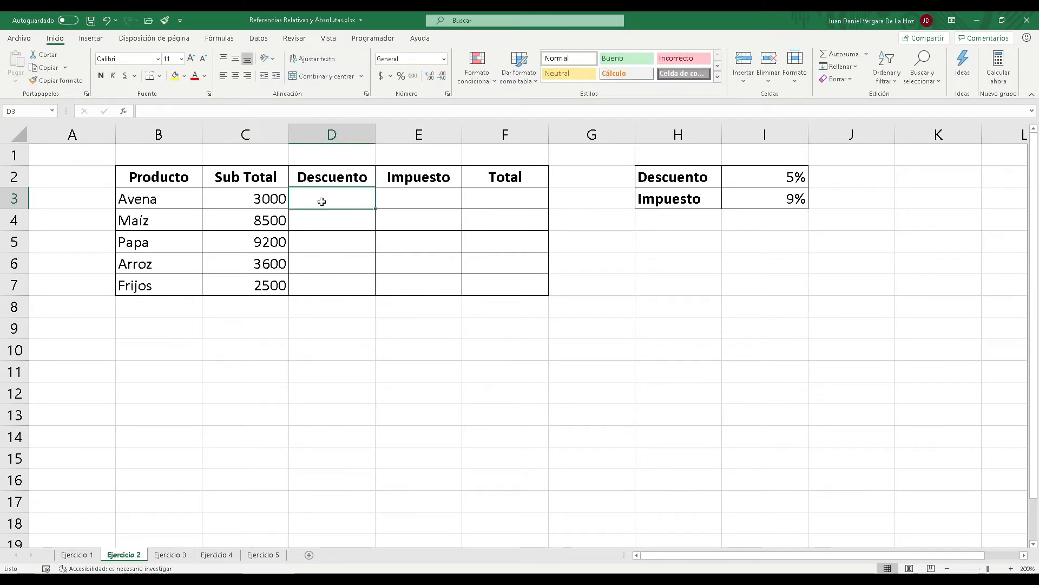
{"action": "type", "text": "="}
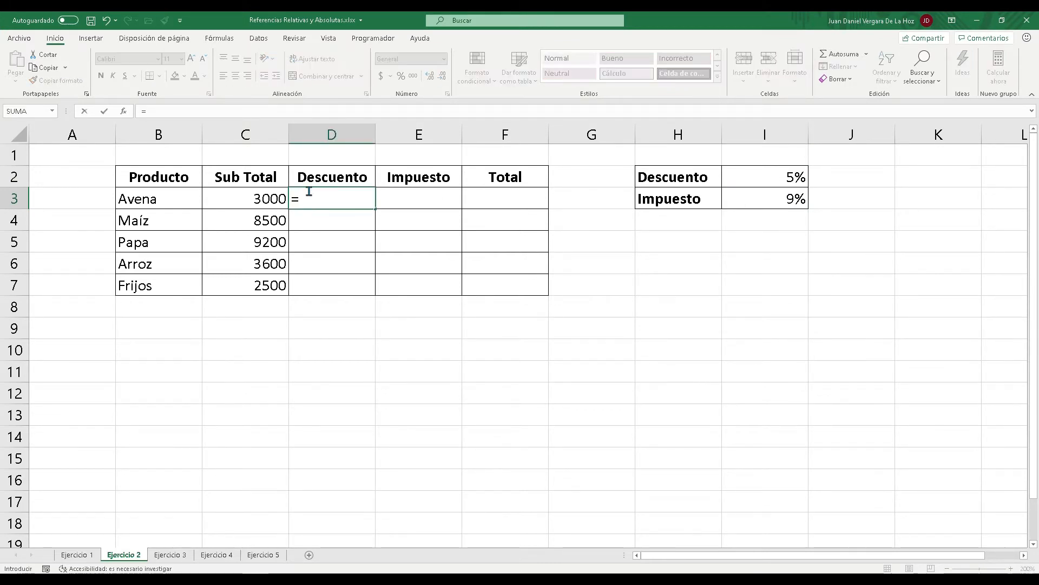
{"action": "left_click", "coordinate": [252, 197]}
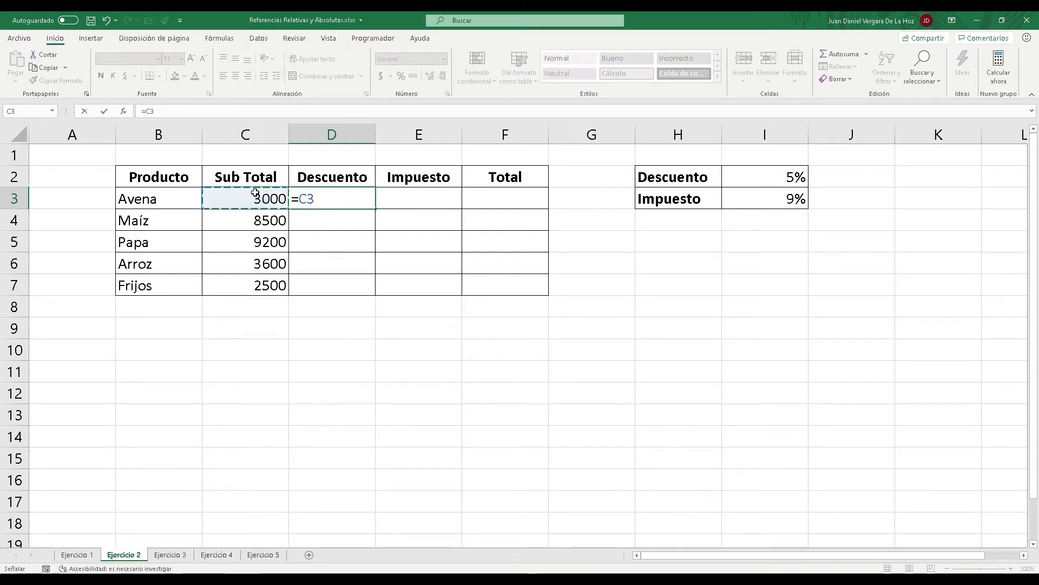
{"action": "type", "text": "*"}
{"action": "left_click", "coordinate": [767, 168]}
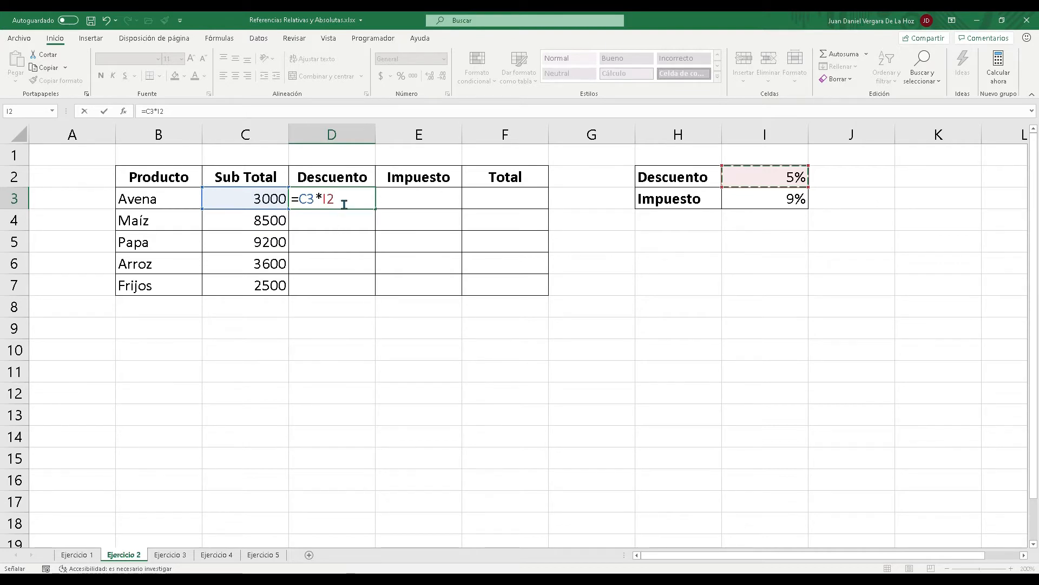
{"action": "key", "text": "F4"}
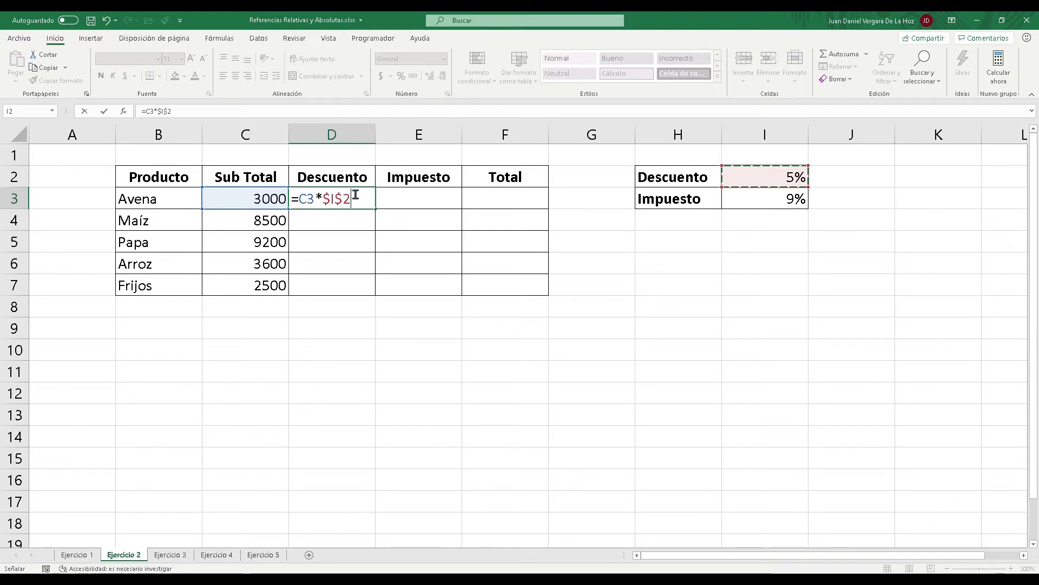
{"action": "key", "text": "Return"}
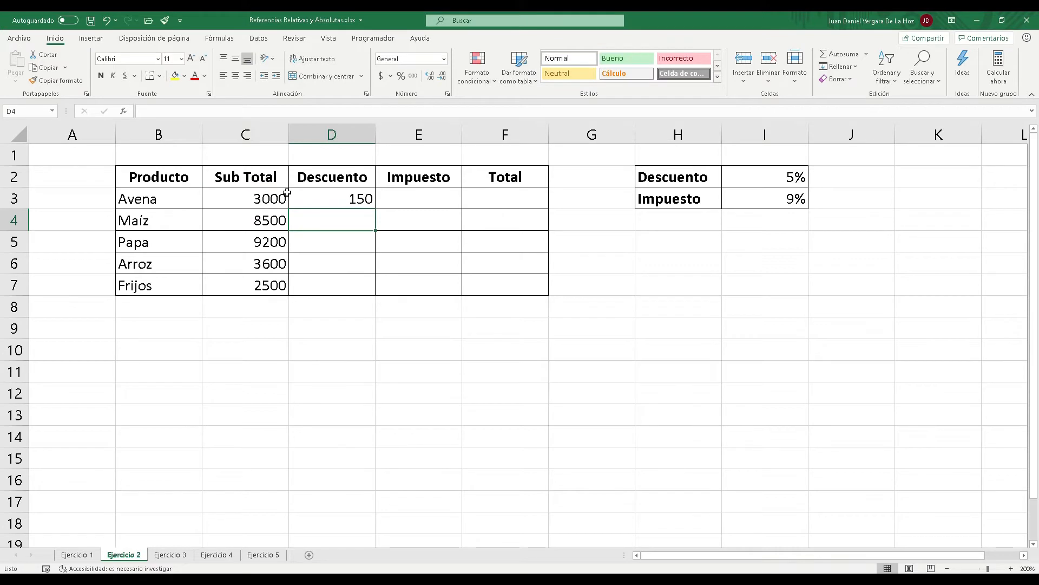
Copy the Descuento formula from D3 down through D7 for the remaining products.
{"action": "left_click", "coordinate": [260, 200]}
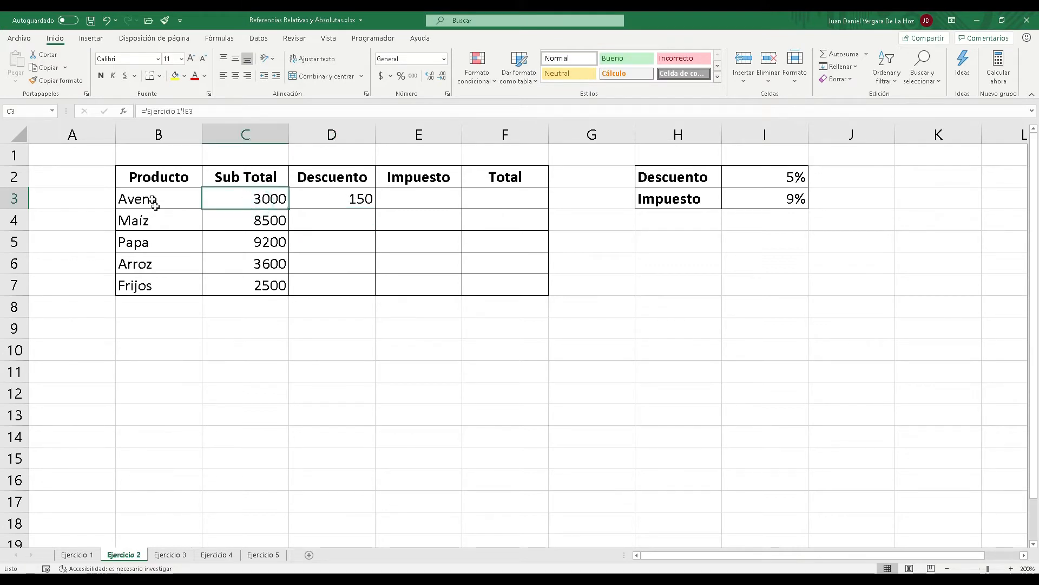
{"action": "left_click", "coordinate": [360, 200]}
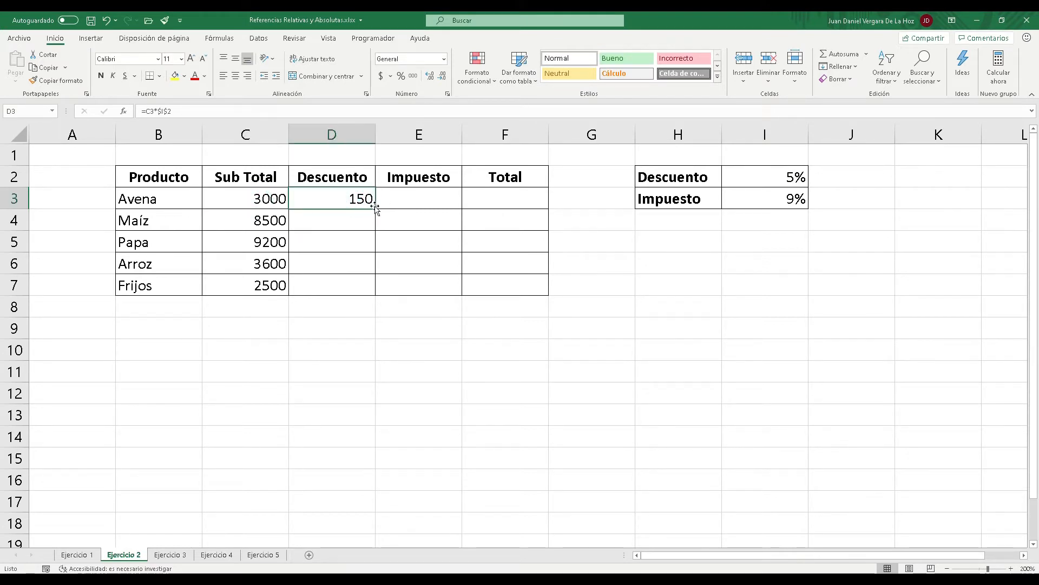
{"action": "double_click", "coordinate": [376, 209]}
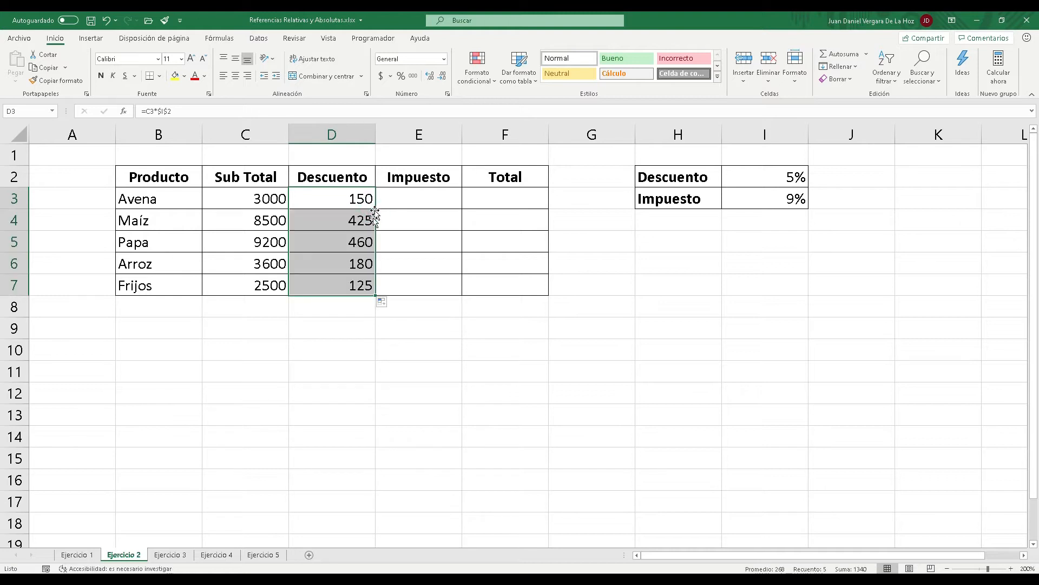
Examine the Descuento formulas in D4 and D5 to see which subtotal and rate cells they reference.
{"action": "left_click", "coordinate": [354, 216]}
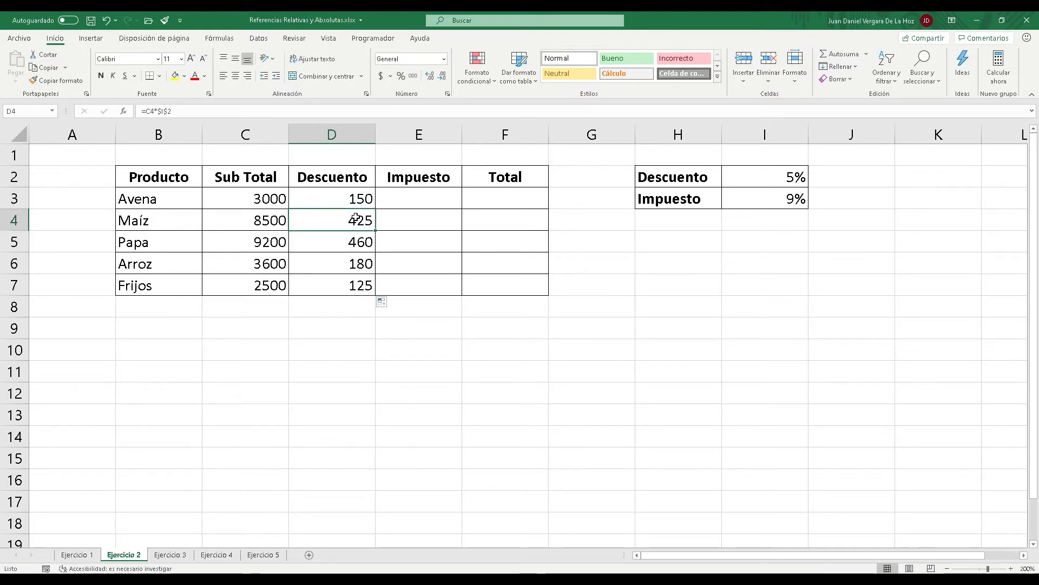
{"action": "double_click", "coordinate": [355, 217]}
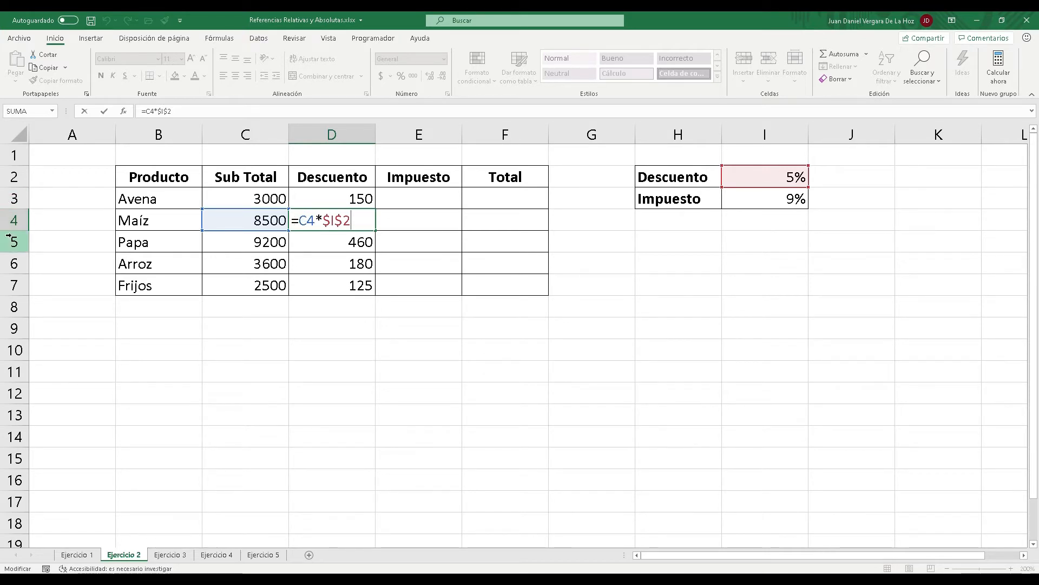
{"action": "key", "text": "Return"}
{"action": "key", "text": "F2"}
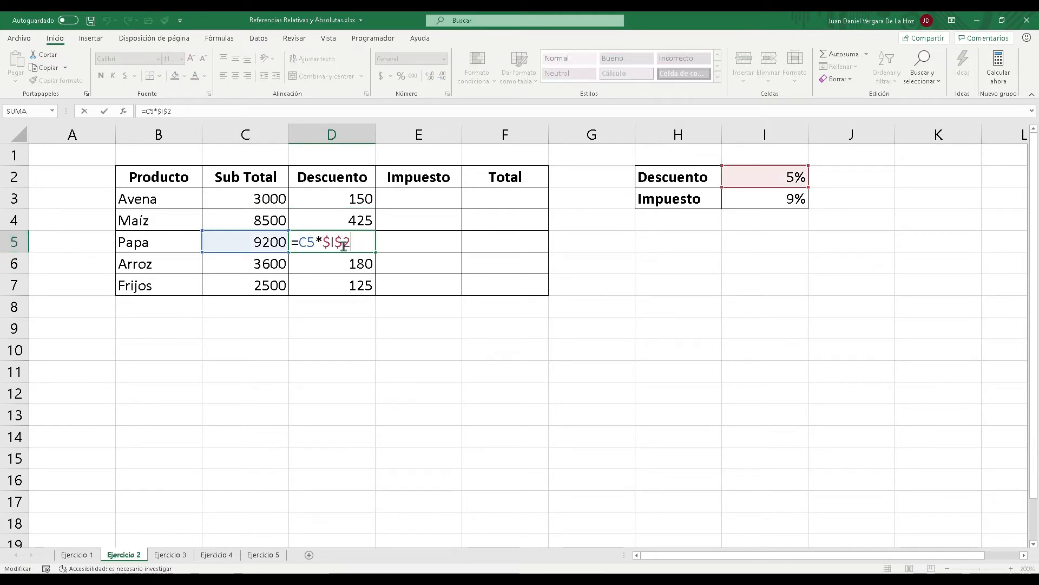
{"action": "key", "text": "Return"}
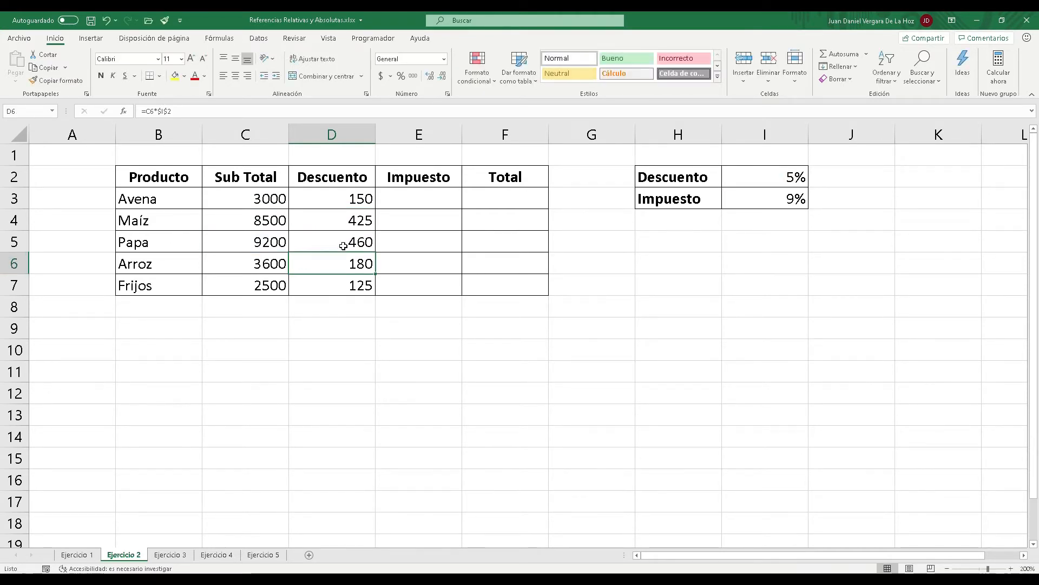
Calculate Avena's Impuesto in E3 with =C3*$I$3, making the tax rate reference absolute.
{"action": "left_click", "coordinate": [423, 193]}
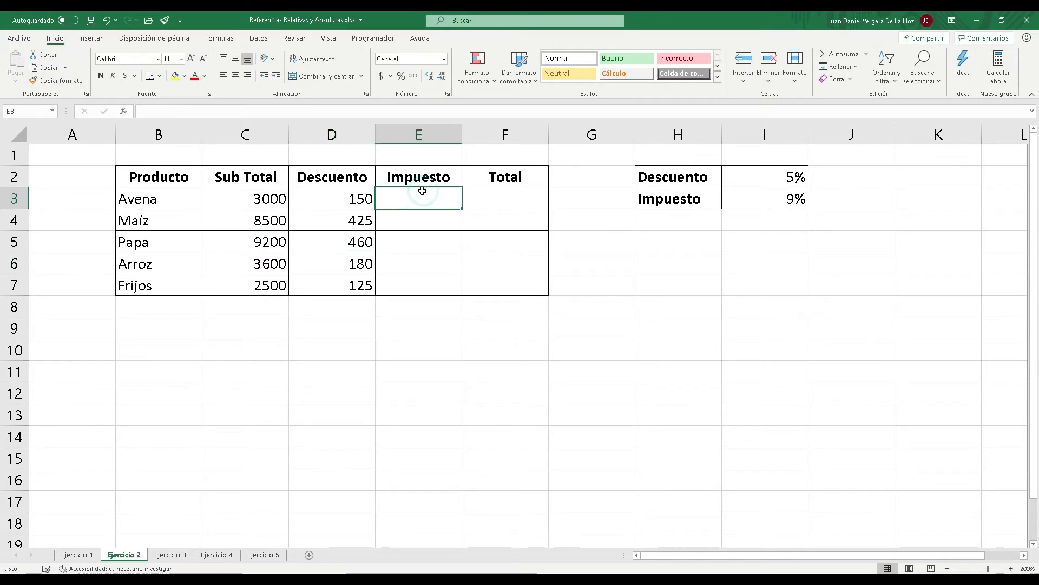
{"action": "type", "text": "="}
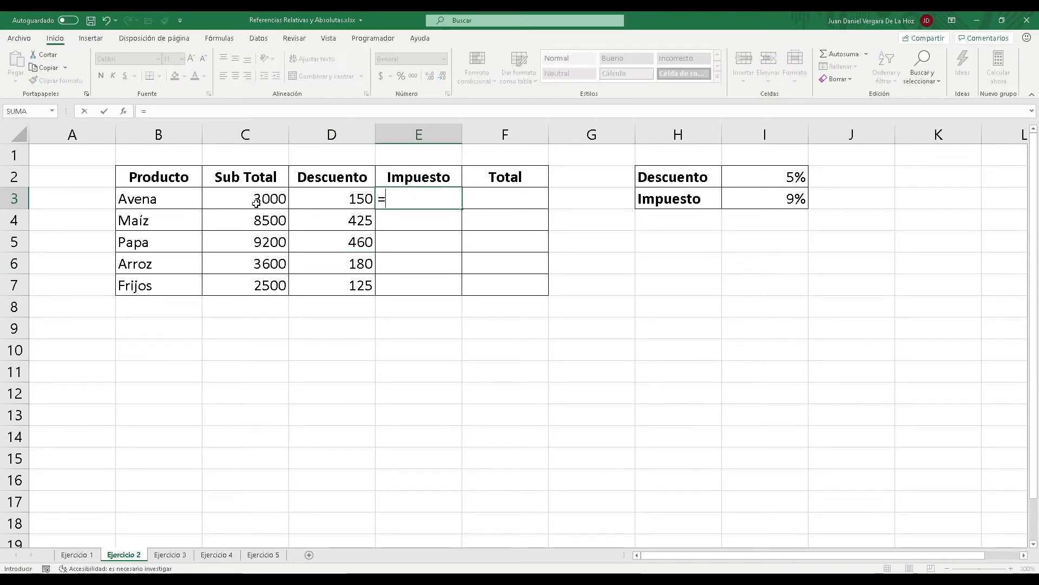
{"action": "left_click", "coordinate": [257, 200]}
{"action": "type", "text": "*"}
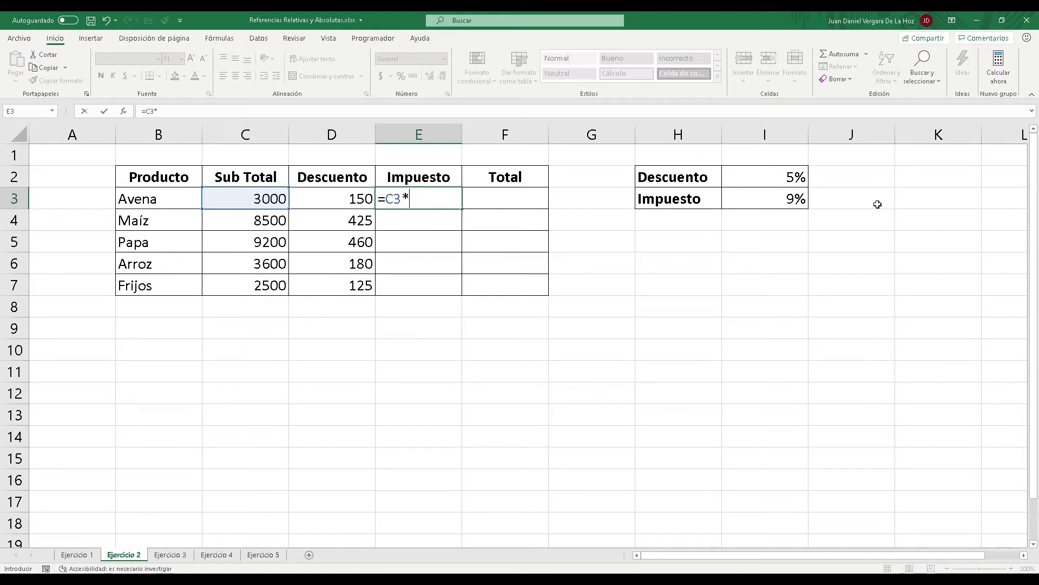
{"action": "left_click", "coordinate": [787, 193]}
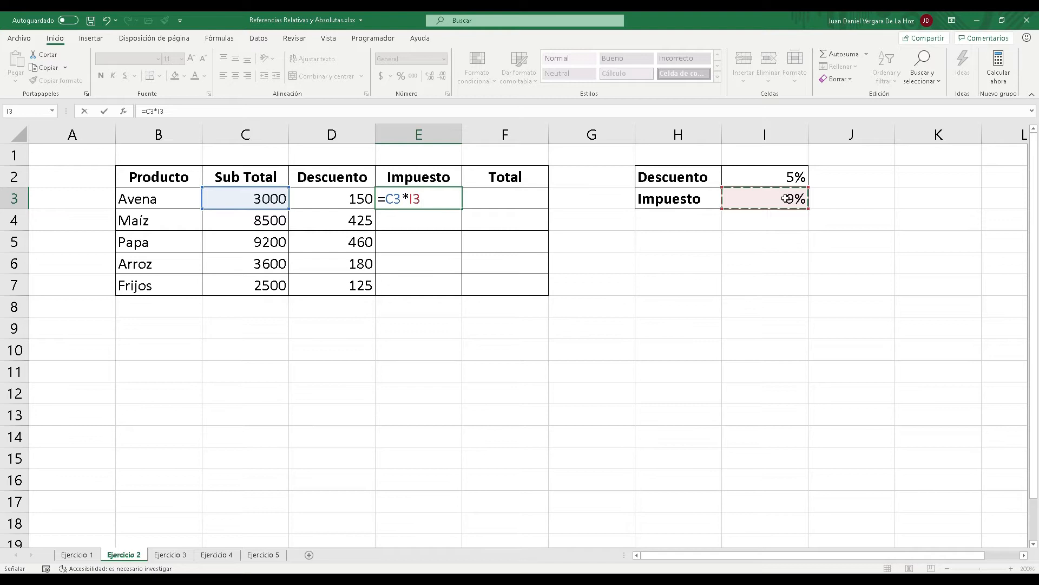
{"action": "key", "text": "F4"}
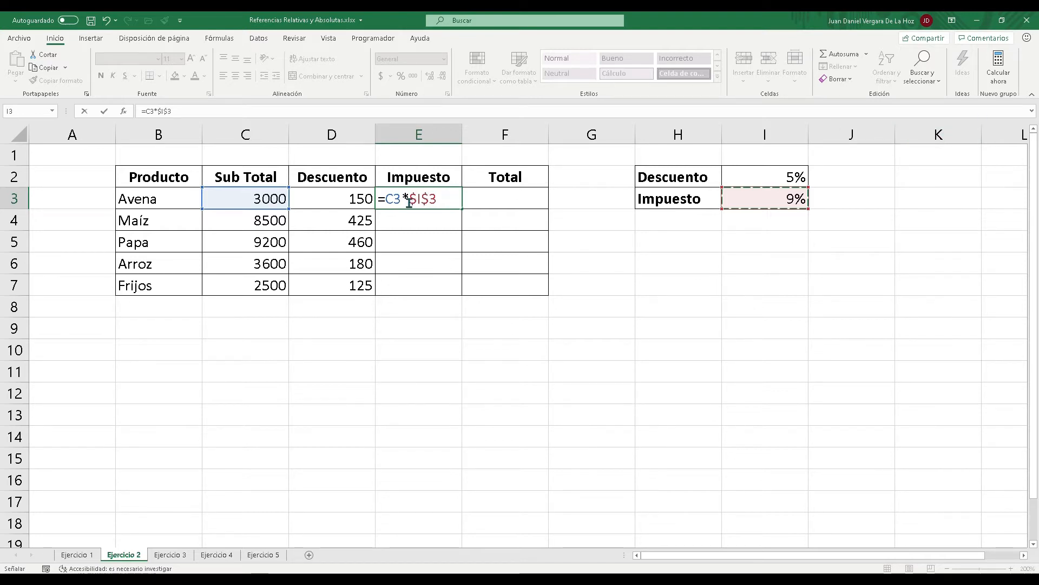
{"action": "key", "text": "Return"}
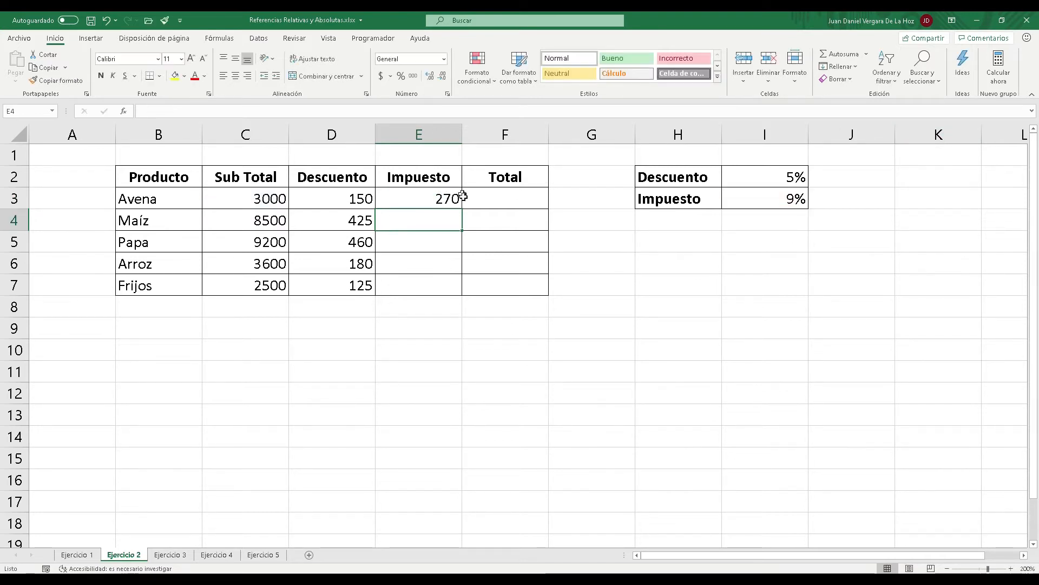
Copy the Impuesto formula from E3 down through E7 and check the cell references in Maíz's formula in E4.
{"action": "left_click", "coordinate": [449, 203]}
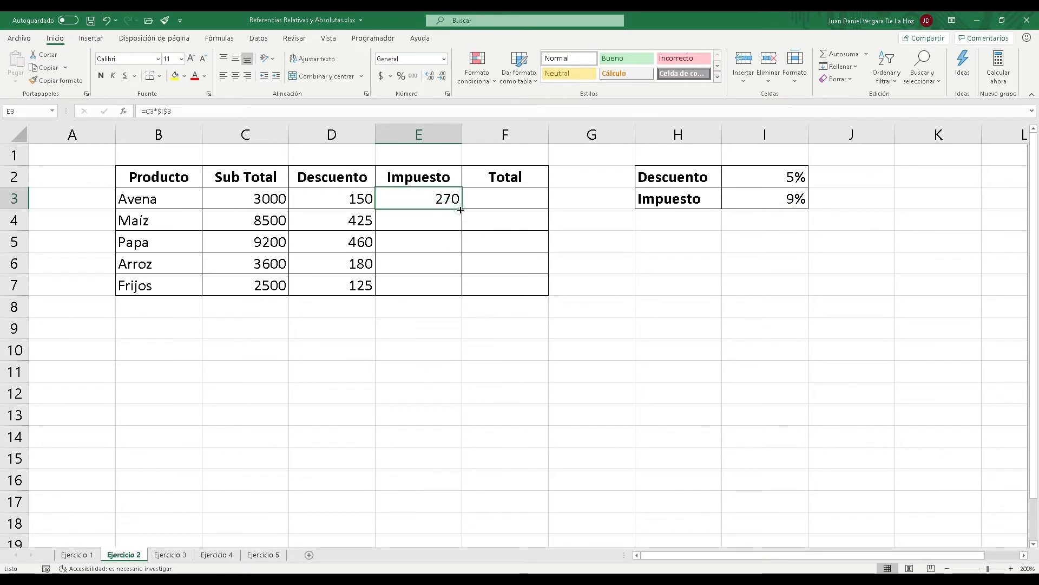
{"action": "double_click", "coordinate": [460, 210]}
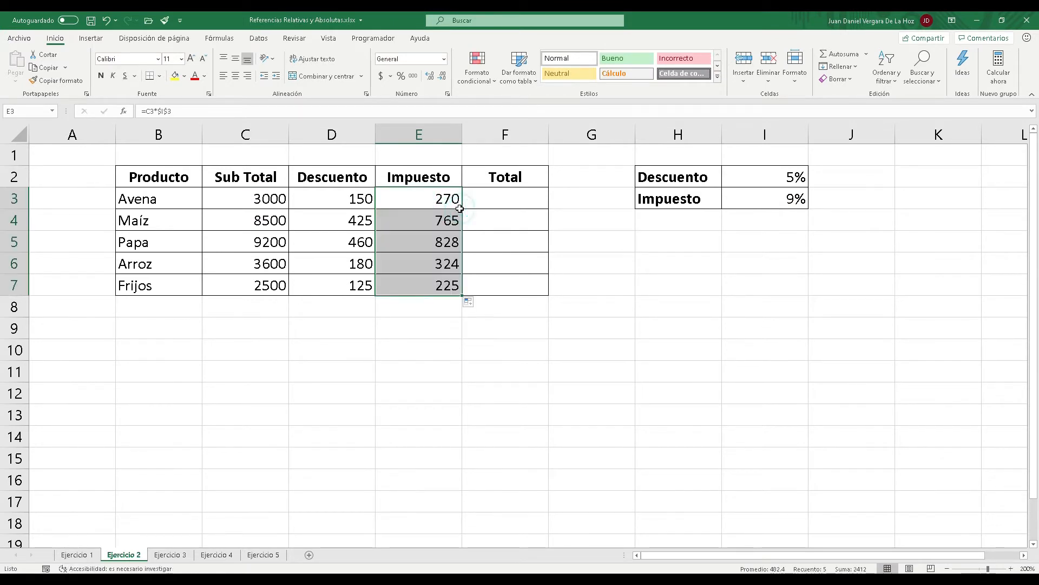
{"action": "double_click", "coordinate": [431, 218]}
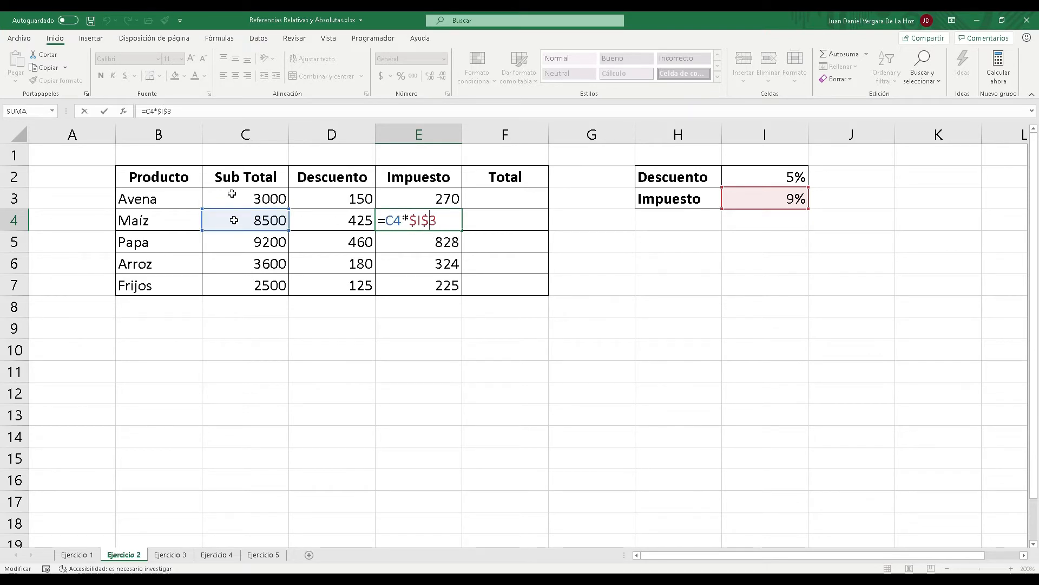
{"action": "key", "text": "Return"}
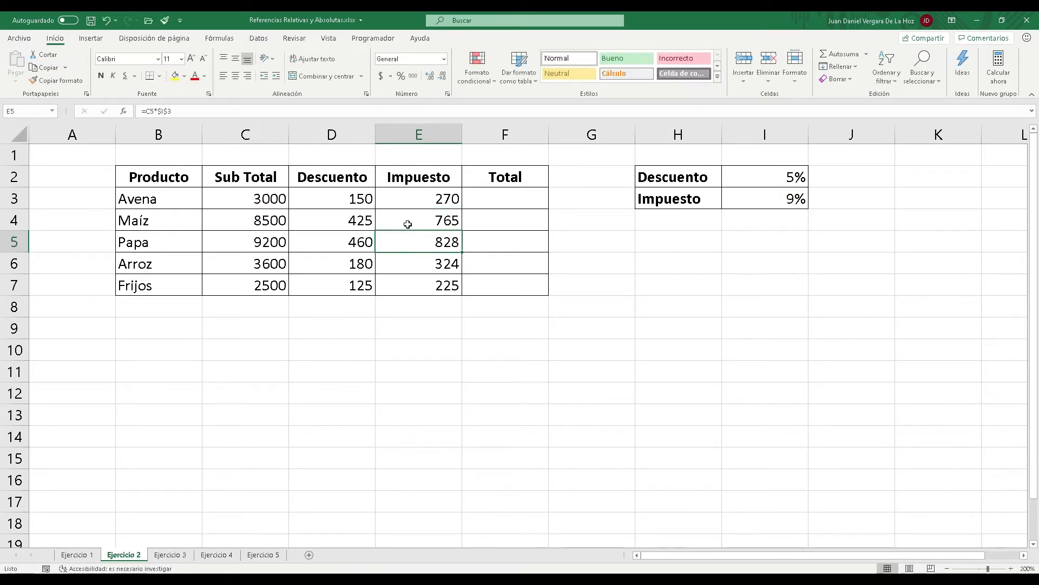
Calculate Avena's Total in F3 with =C3-D3+E3, subtracting the discount and adding the tax to the subtotal.
{"action": "left_click", "coordinate": [489, 196]}
{"action": "type", "text": "="}
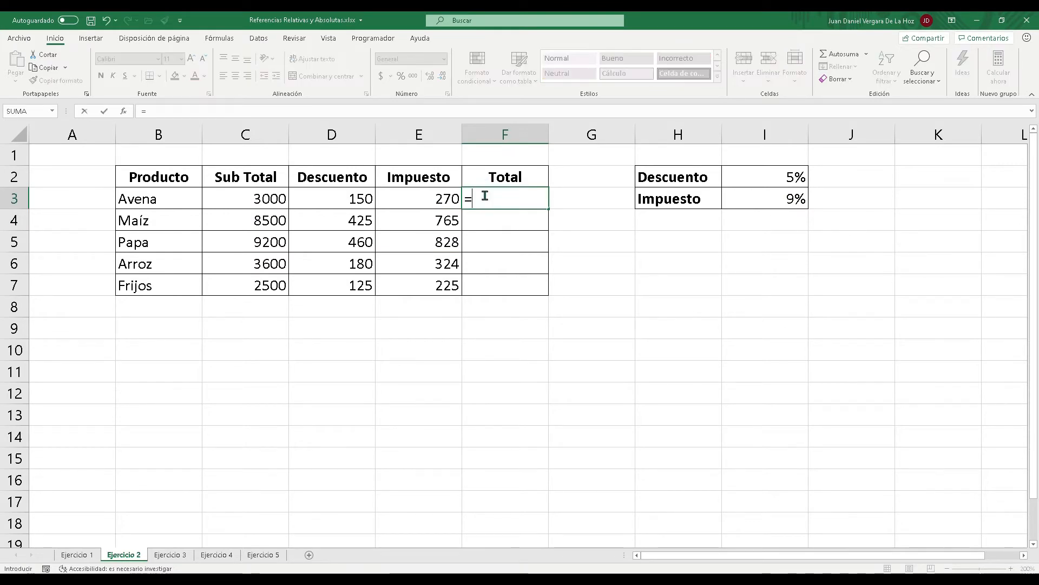
{"action": "left_click", "coordinate": [255, 196]}
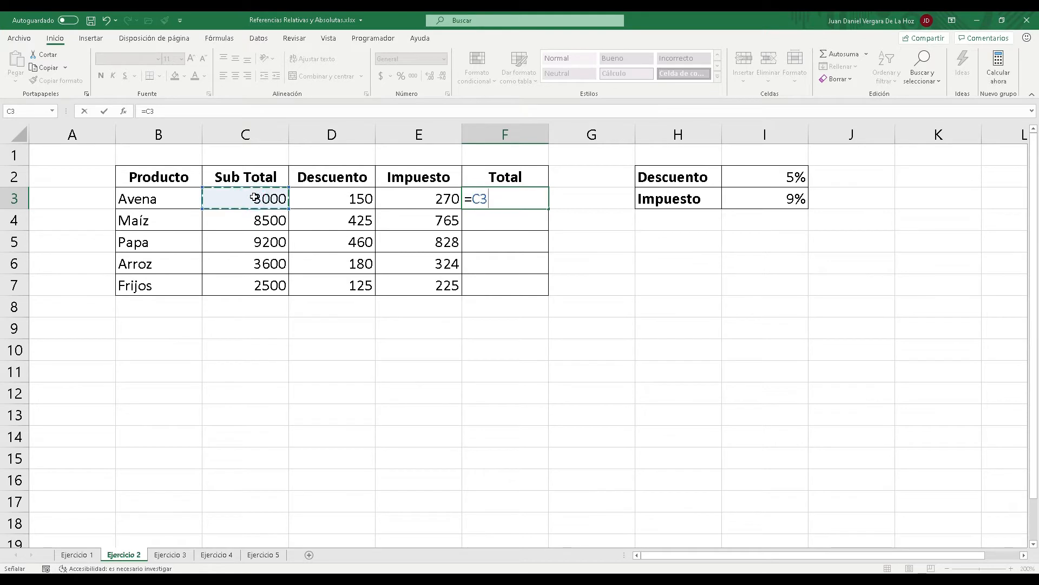
{"action": "type", "text": "-"}
{"action": "left_click", "coordinate": [323, 198]}
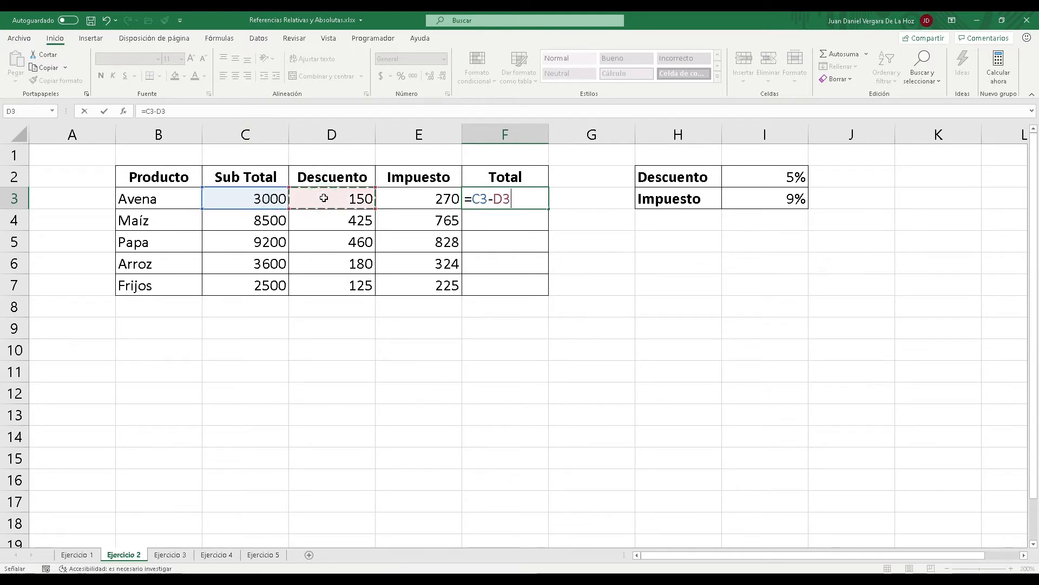
{"action": "type", "text": "+"}
{"action": "left_click", "coordinate": [421, 201]}
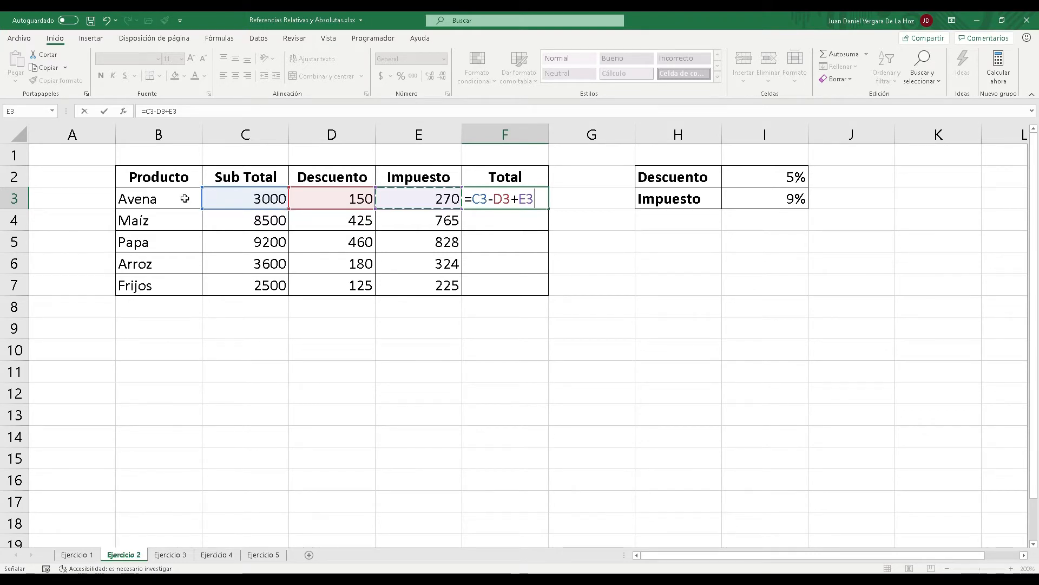
{"action": "key", "text": "ctrl+Return"}
Copy the Total formula from F3 down through F7, checking the cell references in Maíz's formula in F4.
{"action": "left_click", "coordinate": [524, 199]}
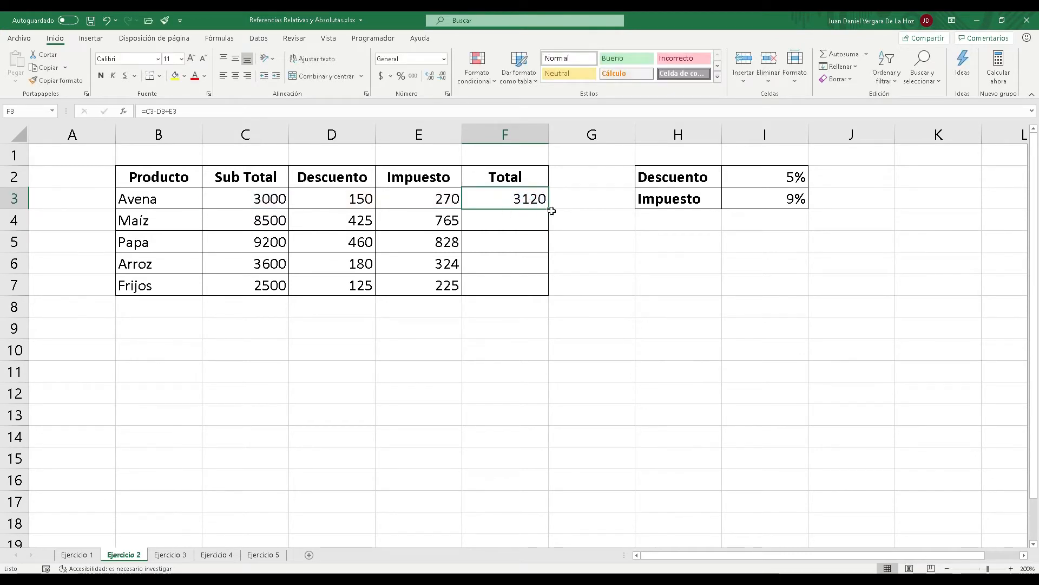
{"action": "left_click_drag", "start_coordinate": [547, 208], "coordinate": [548, 227]}
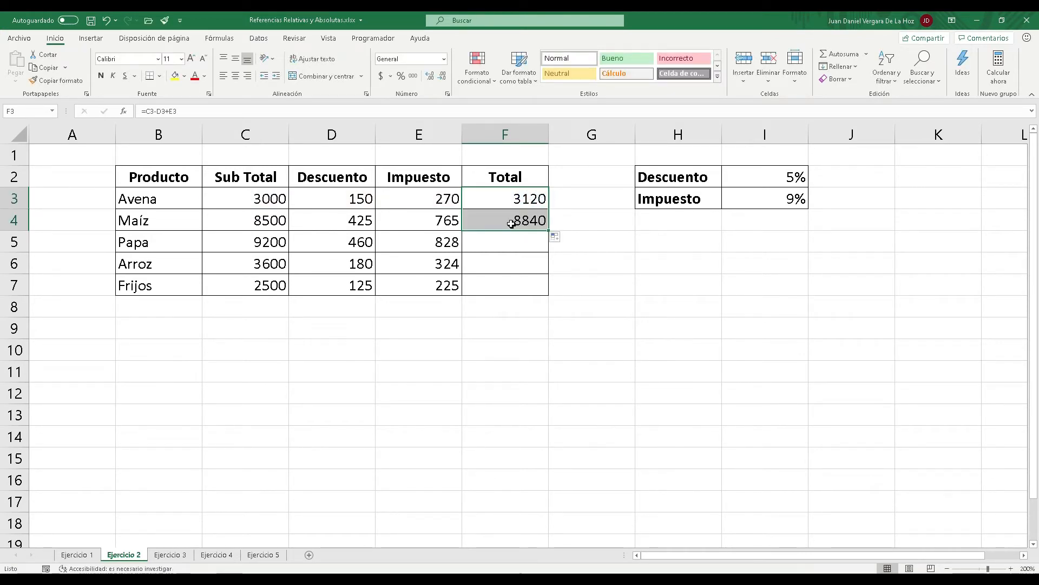
{"action": "double_click", "coordinate": [516, 224]}
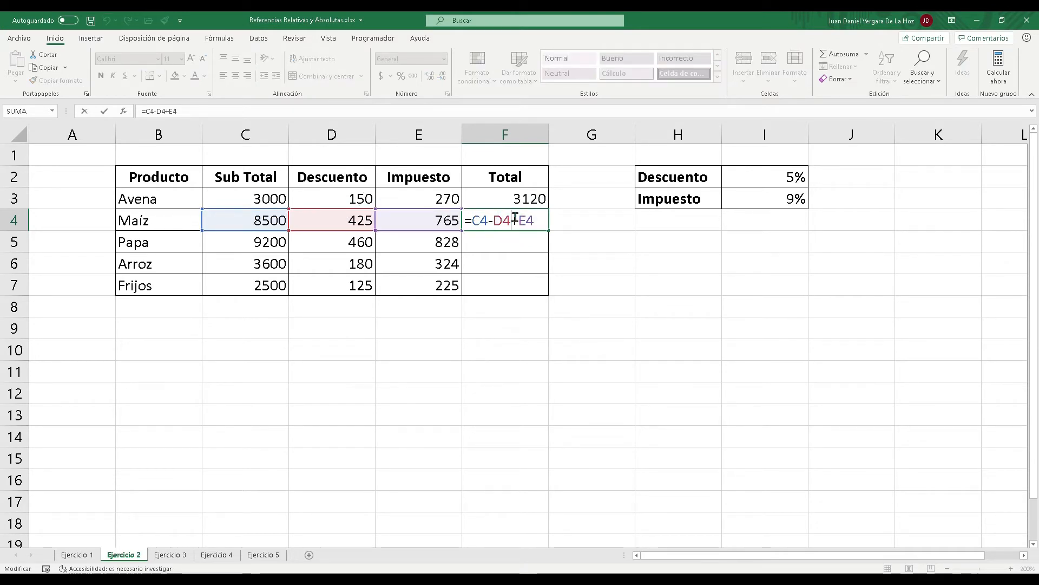
{"action": "key", "text": "Return"}
{"action": "left_click", "coordinate": [540, 221]}
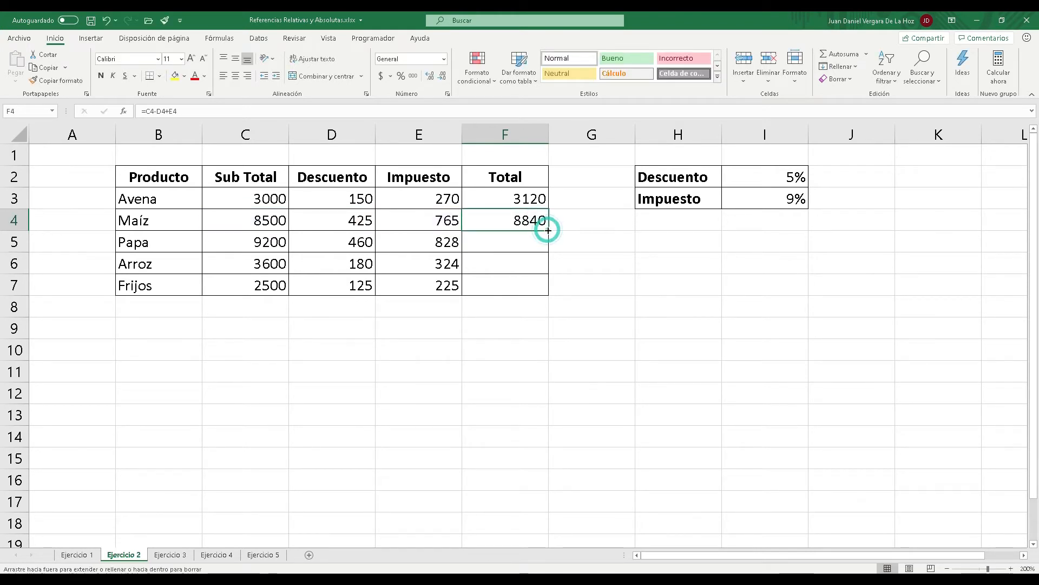
{"action": "double_click", "coordinate": [549, 231]}
{"action": "left_click", "coordinate": [519, 196]}
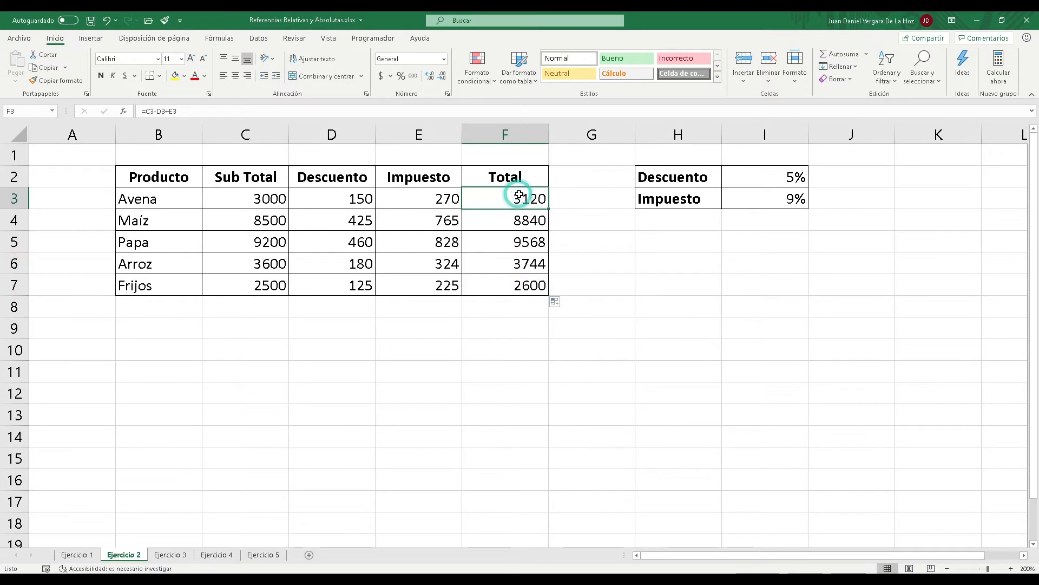
On the Ejercicio 3 sheet, calculate Pago Interés in C6 with =C5*$C$2 and copy the formula across through F6.
{"action": "key", "text": "ctrl+Page_Down"}
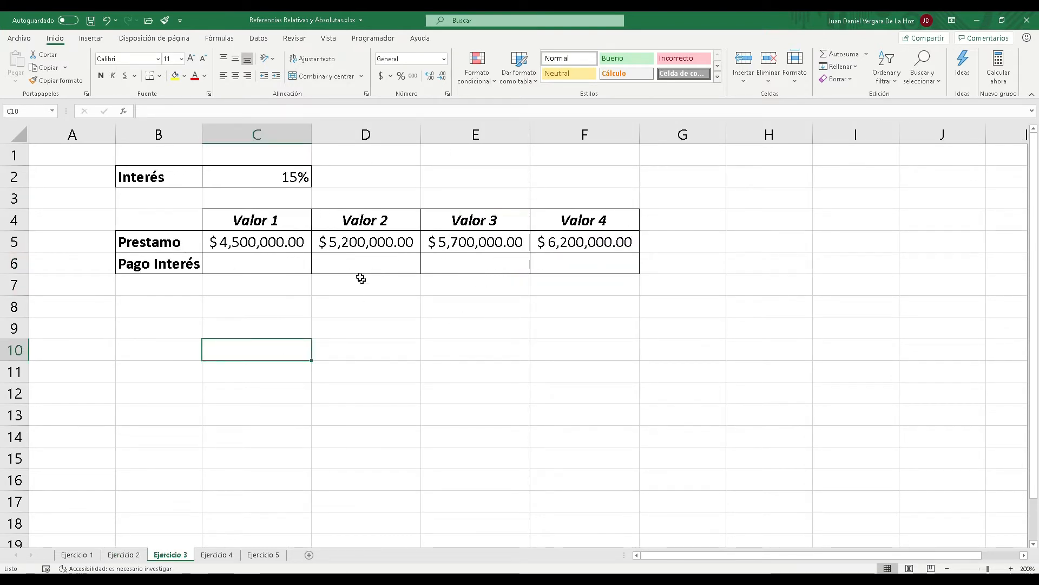
{"action": "left_click", "coordinate": [260, 265]}
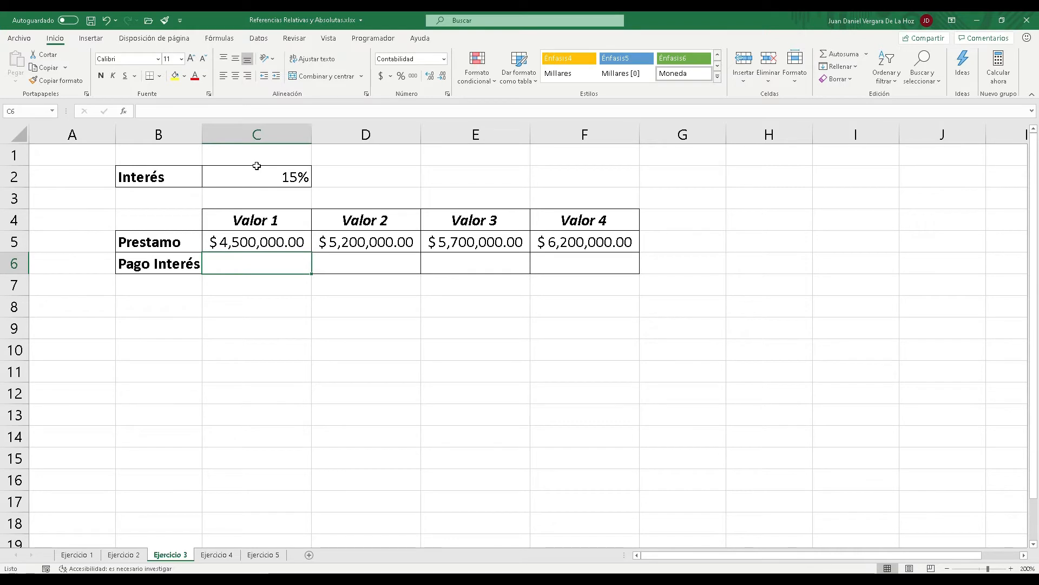
{"action": "type", "text": "="}
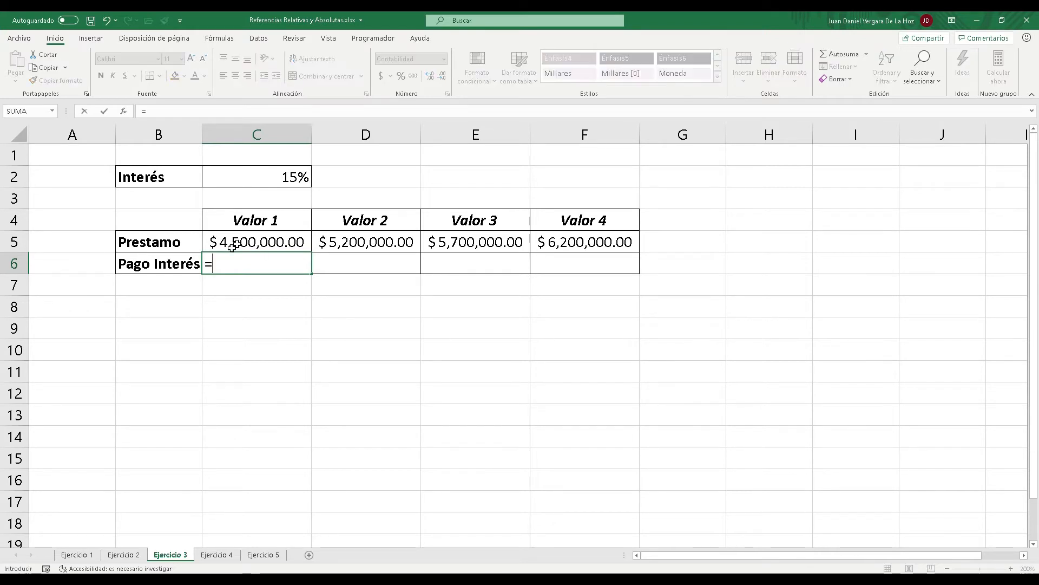
{"action": "left_click", "coordinate": [242, 240]}
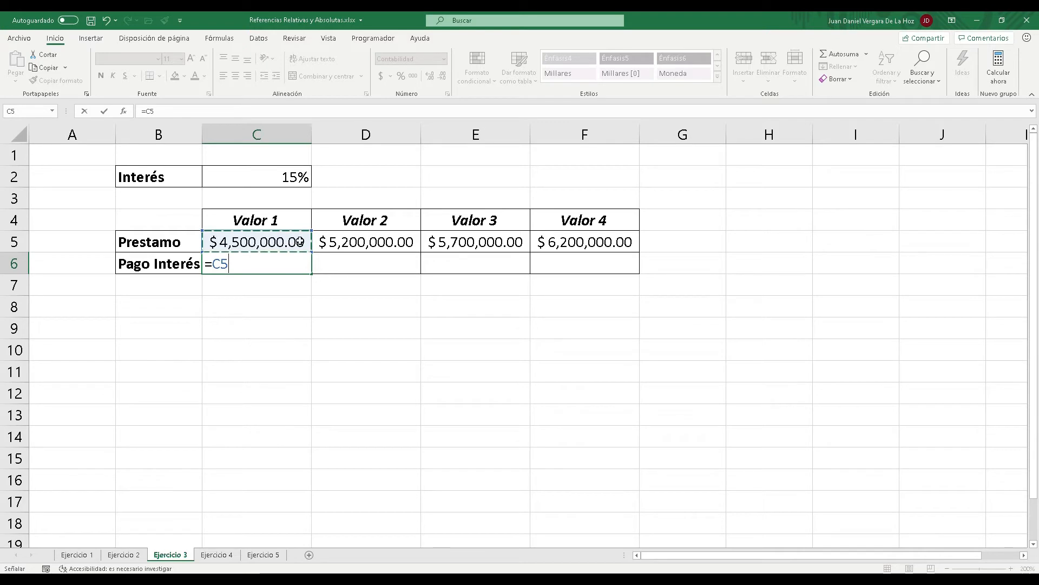
{"action": "type", "text": "*"}
{"action": "left_click", "coordinate": [274, 174]}
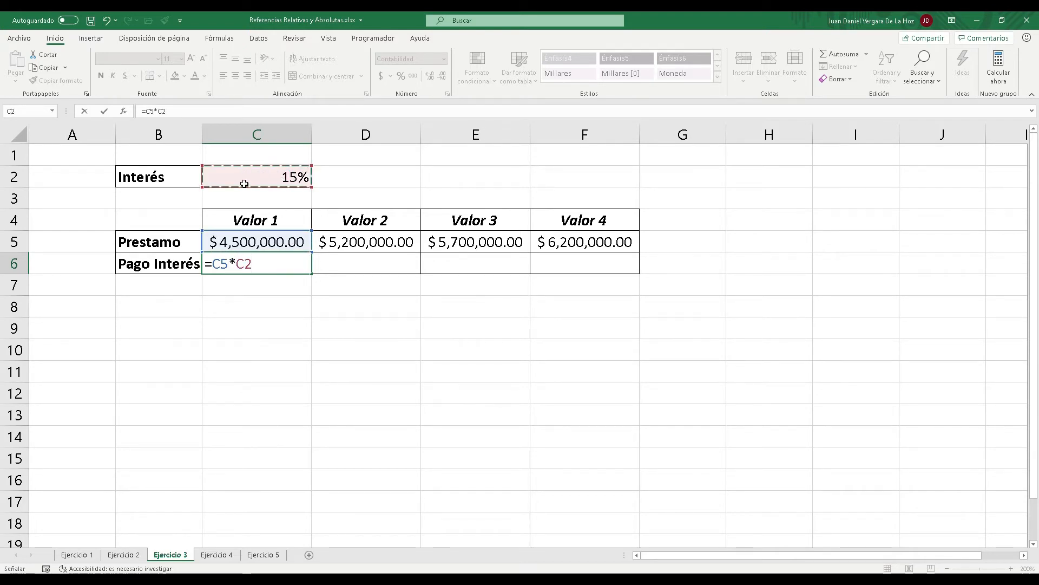
{"action": "key", "text": "F4"}
{"action": "key", "text": "ctrl+Return"}
{"action": "left_click_drag", "start_coordinate": [309, 275], "coordinate": [623, 263]}
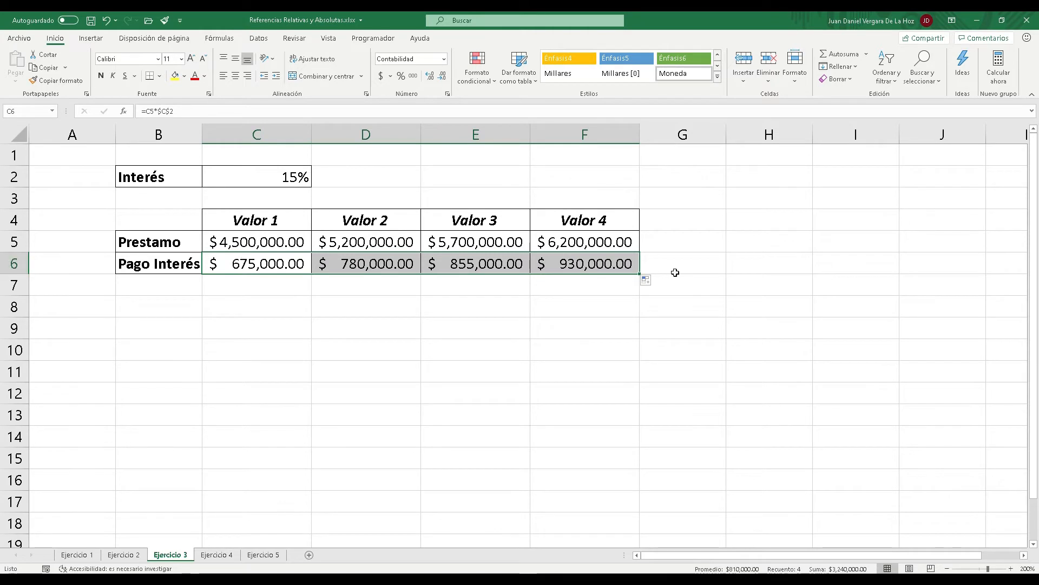
Examine the Pago Interés formulas in C6 through F6 to see which loan and interest cells they reference.
{"action": "double_click", "coordinate": [249, 259]}
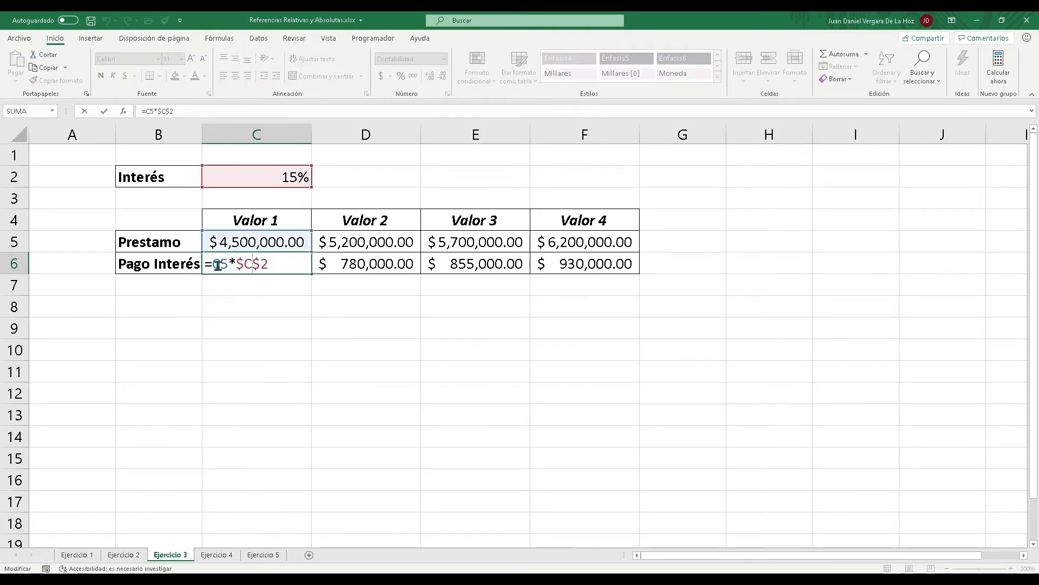
{"action": "key", "text": "Return"}
{"action": "left_click", "coordinate": [374, 265]}
{"action": "double_click", "coordinate": [373, 264]}
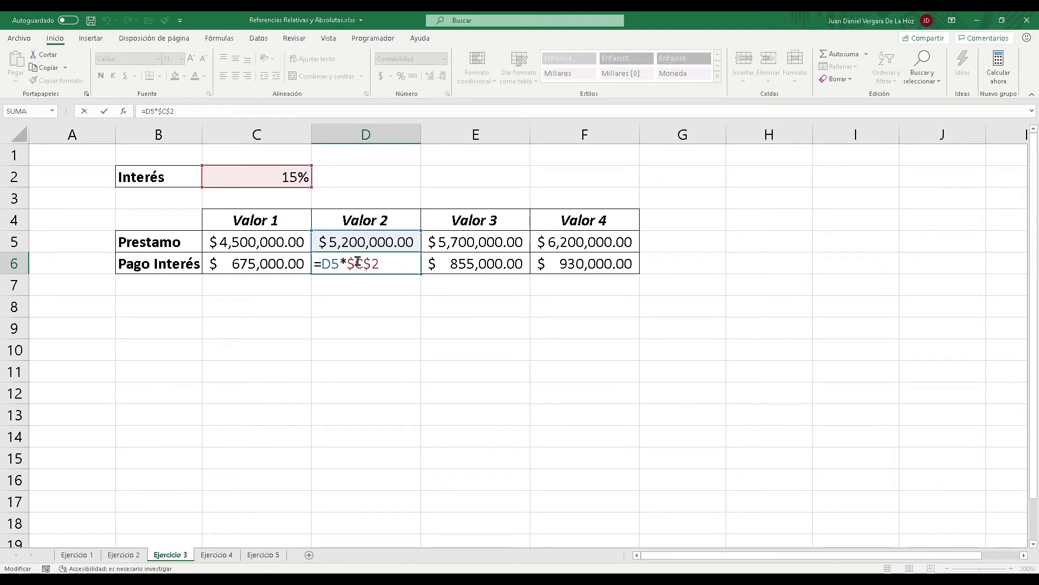
{"action": "left_click", "coordinate": [368, 267]}
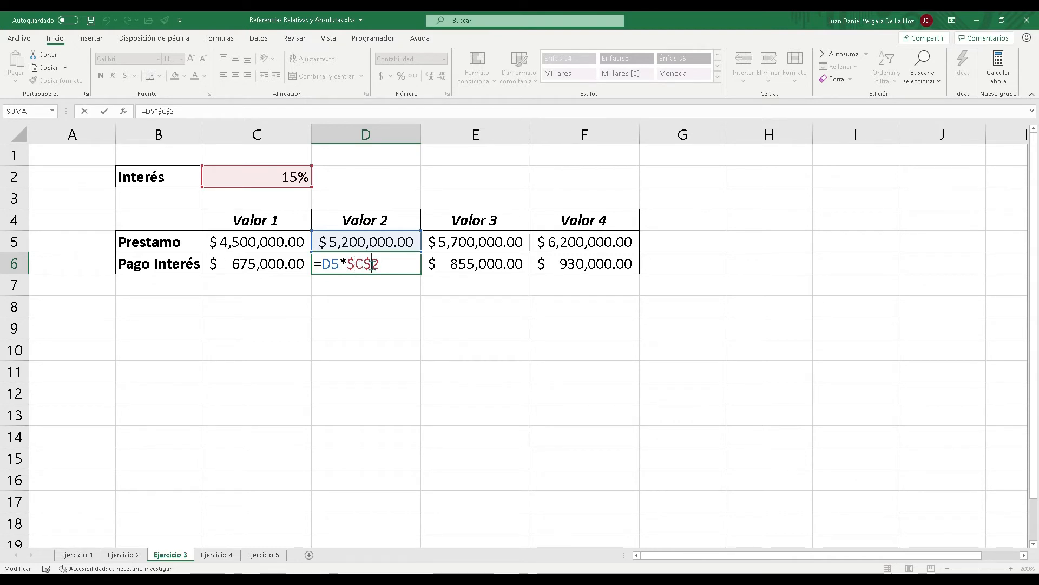
{"action": "double_click", "coordinate": [487, 263]}
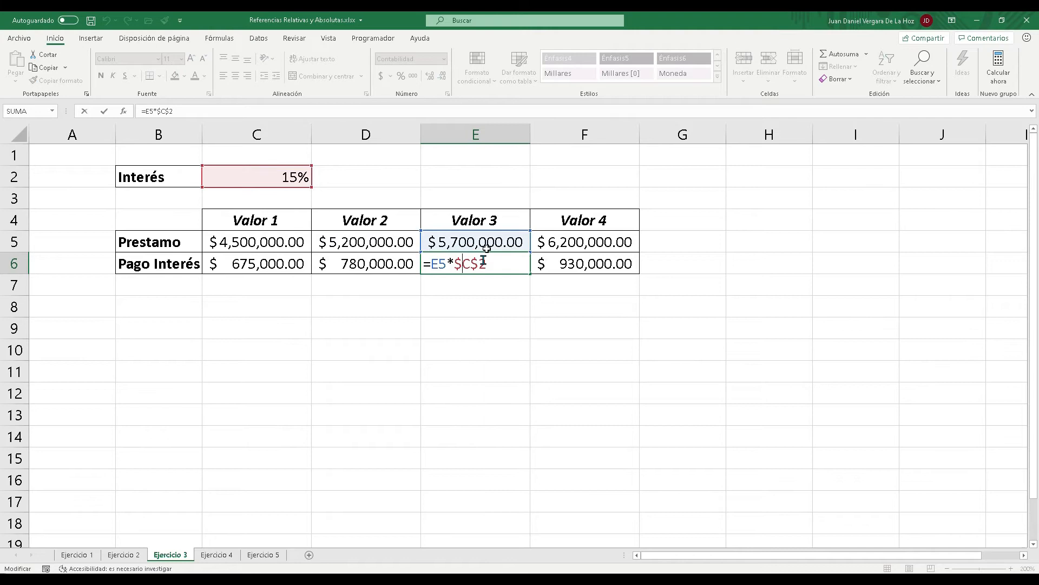
{"action": "key", "text": "Return"}
{"action": "double_click", "coordinate": [571, 263]}
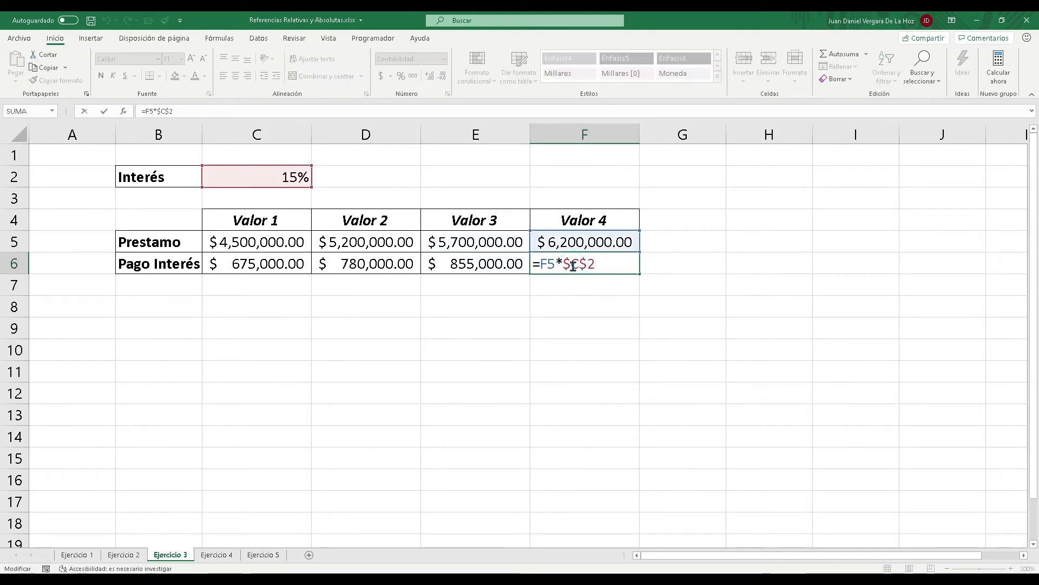
{"action": "key", "text": "Return"}
On the Ejercicio 4 sheet, review the Mes 0 demand values in C8:C10 and the product increment rates in C2:C4.
{"action": "left_click", "coordinate": [211, 553]}
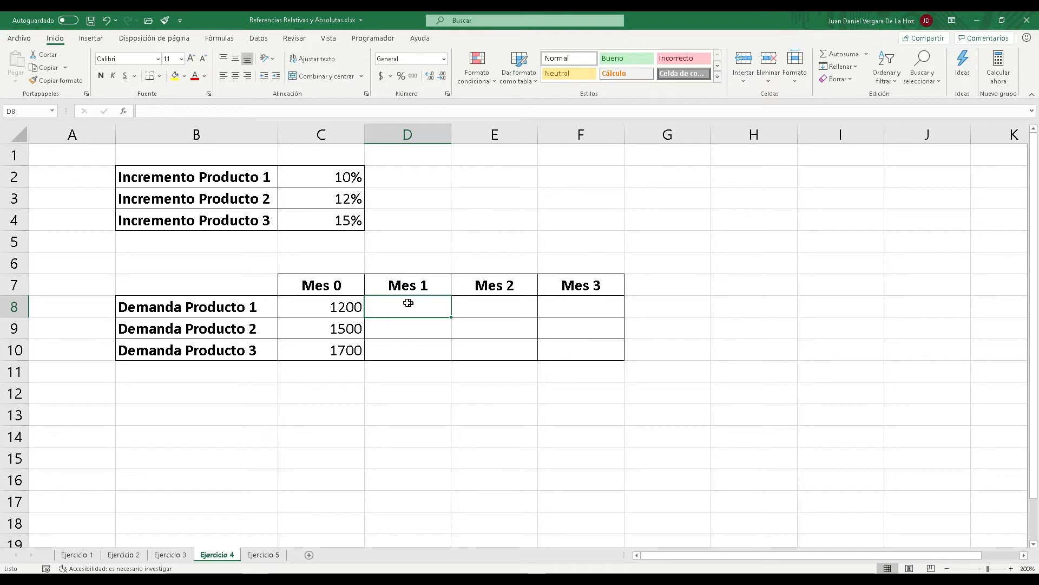
{"action": "left_click", "coordinate": [323, 306]}
{"action": "left_click", "coordinate": [326, 329]}
{"action": "left_click", "coordinate": [318, 354]}
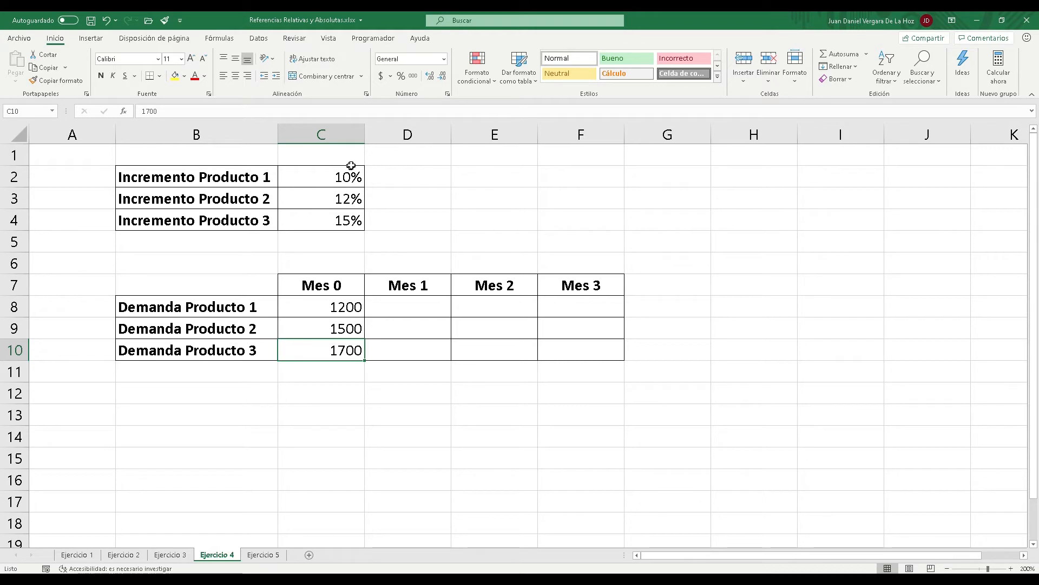
{"action": "left_click", "coordinate": [328, 178]}
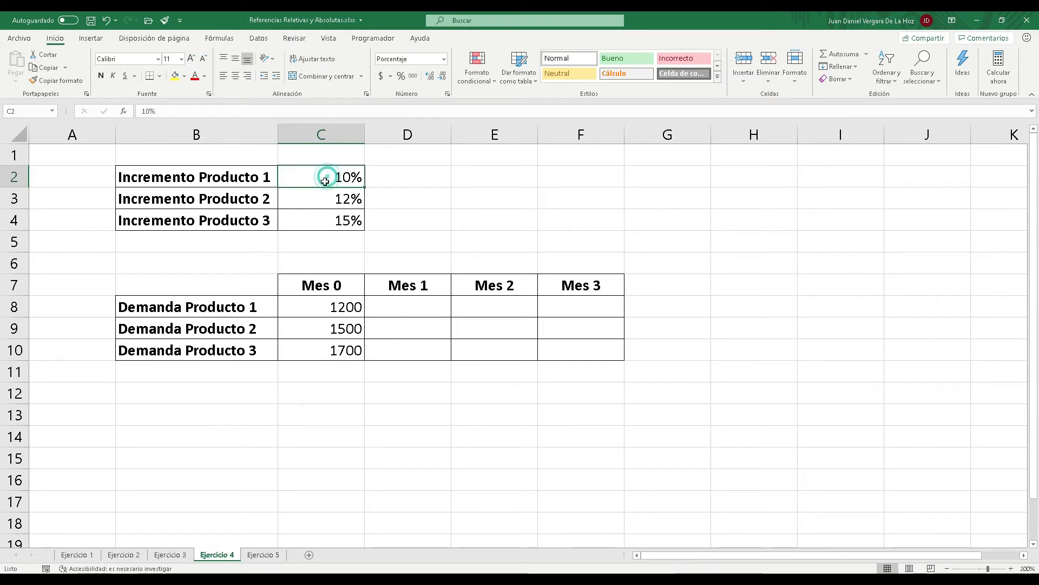
{"action": "left_click", "coordinate": [323, 205]}
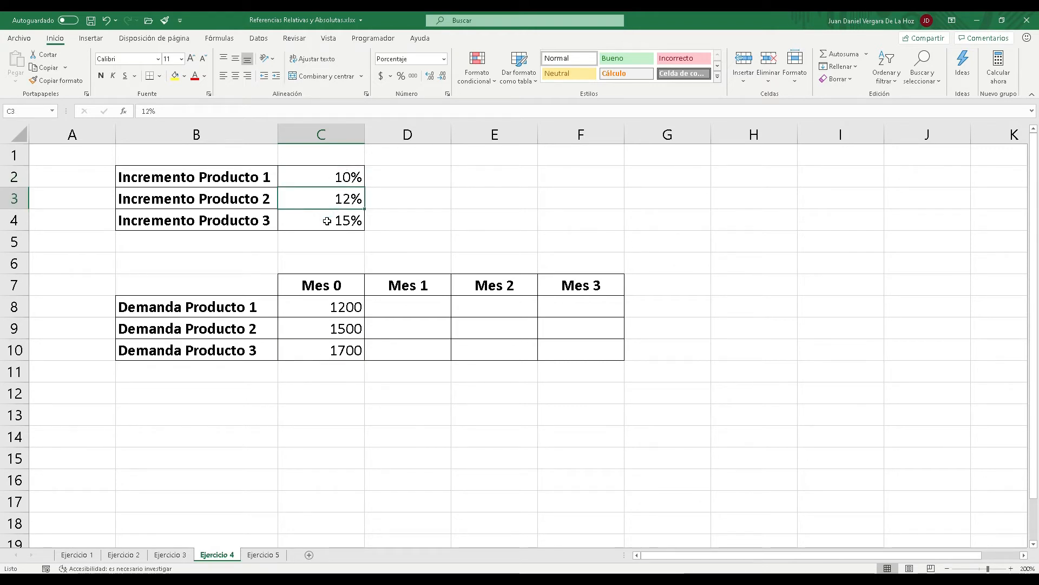
{"action": "left_click", "coordinate": [327, 221]}
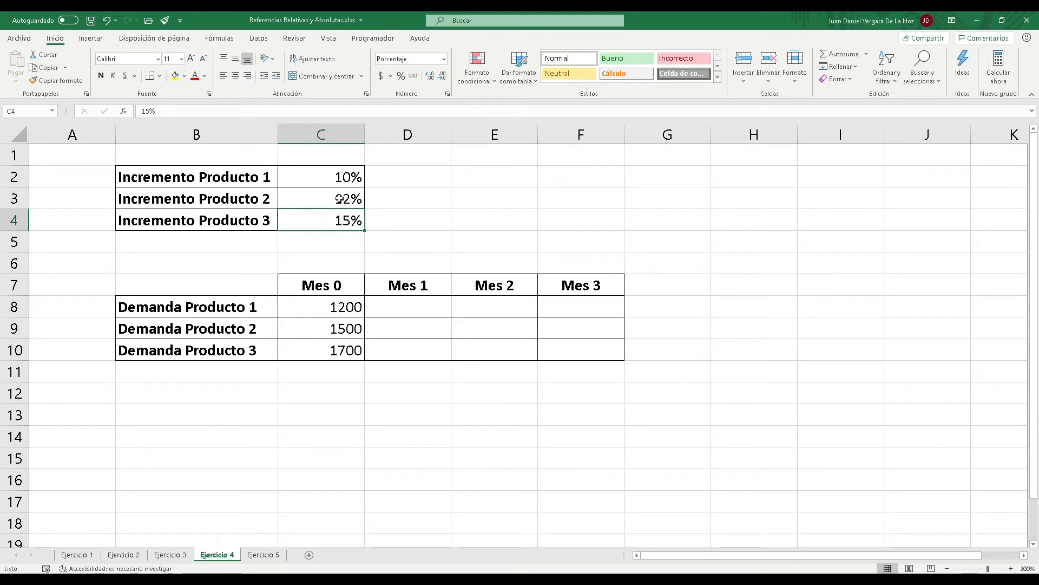
{"action": "left_click_drag", "start_coordinate": [338, 174], "coordinate": [337, 221]}
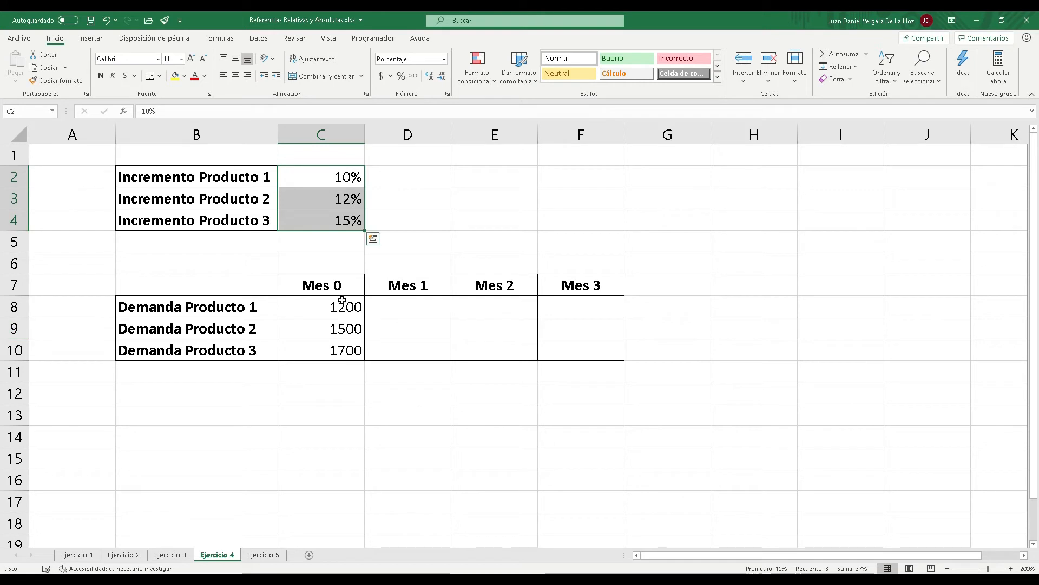
{"action": "left_click_drag", "start_coordinate": [331, 305], "coordinate": [334, 350]}
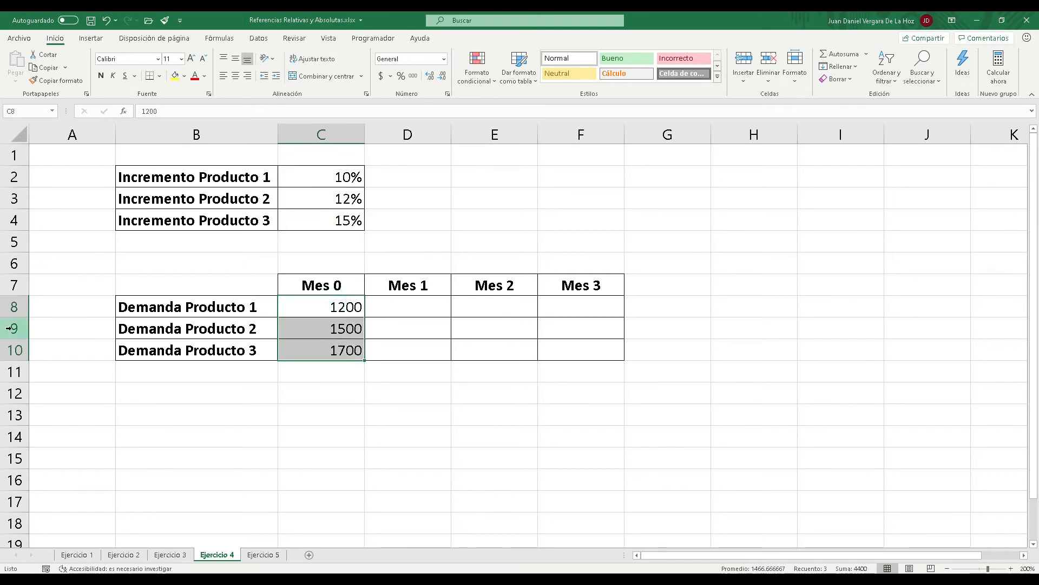
Calculate Producto 1's Mes 1 demand in D8 with =C8*(1+$C2), fixing only the column of the increment reference.
{"action": "left_click", "coordinate": [409, 307]}
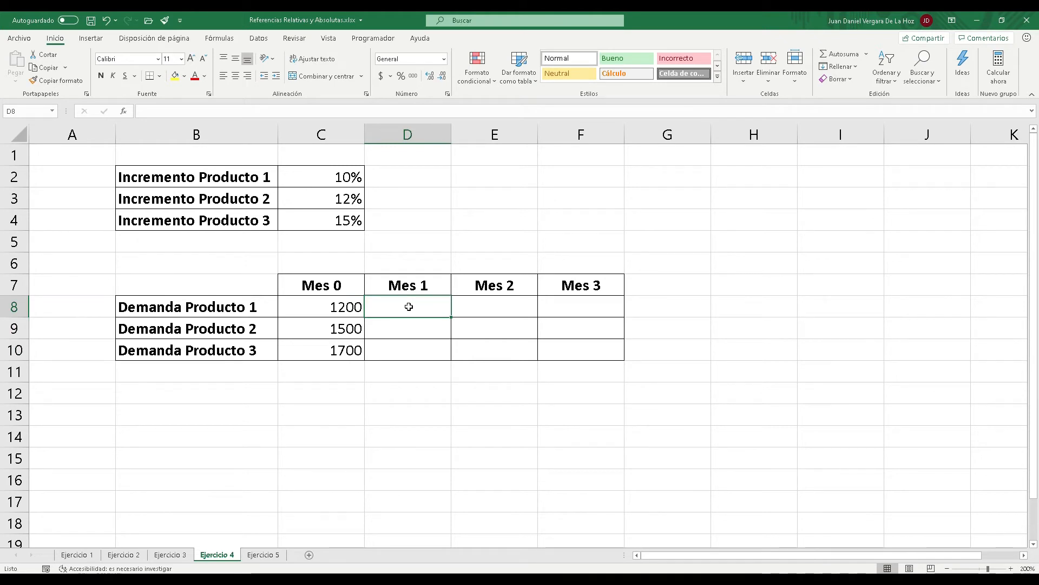
{"action": "type", "text": "="}
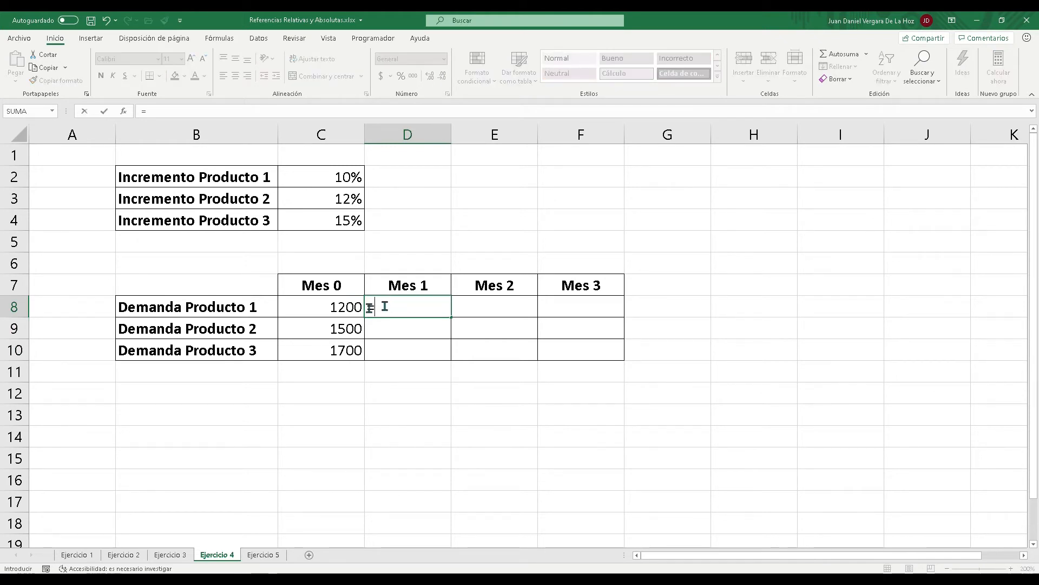
{"action": "left_click", "coordinate": [342, 311]}
{"action": "type", "text": "*"}
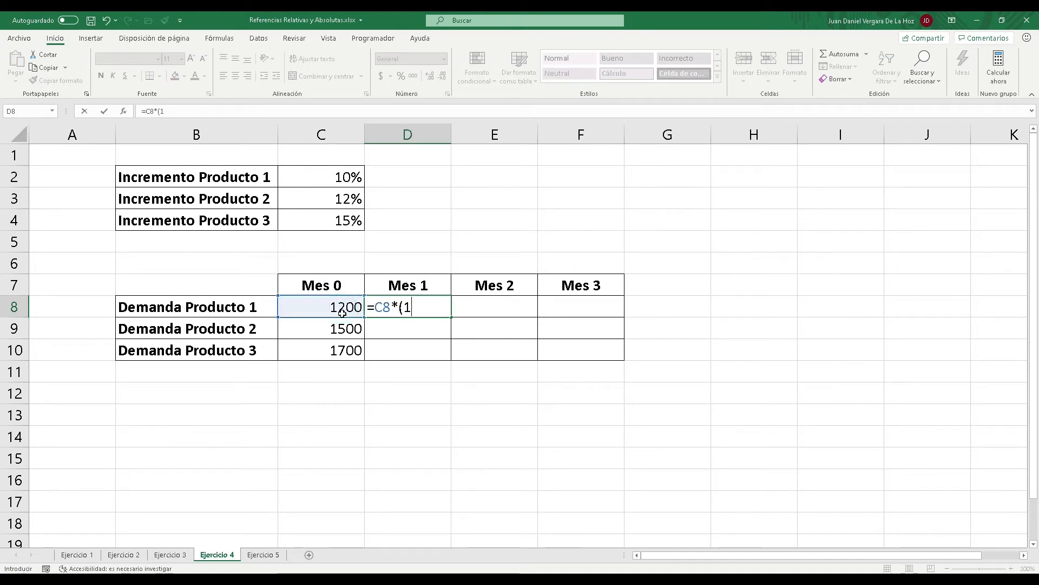
{"action": "left_click", "coordinate": [339, 177]}
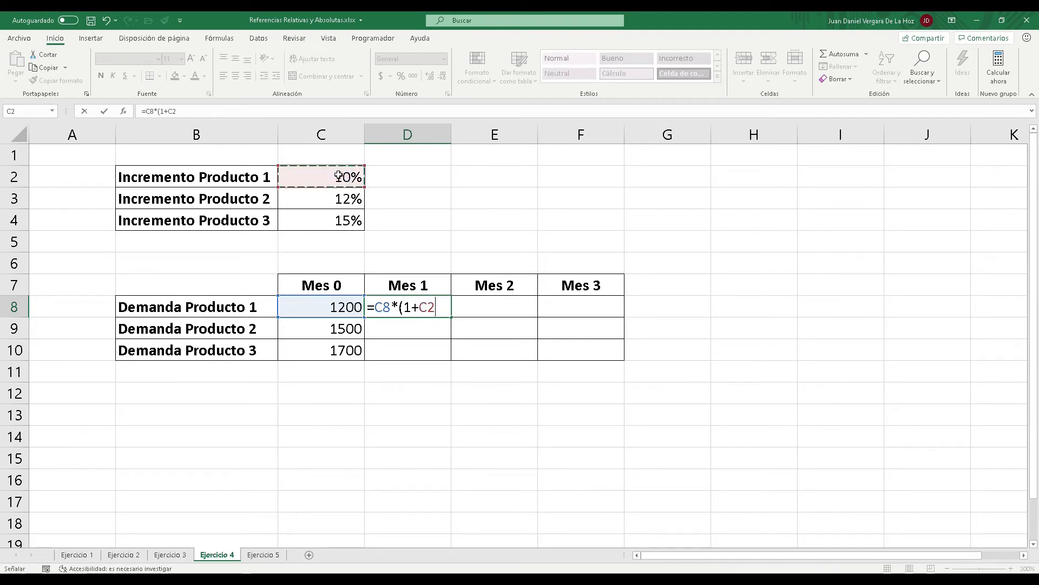
{"action": "type", "text": ")"}
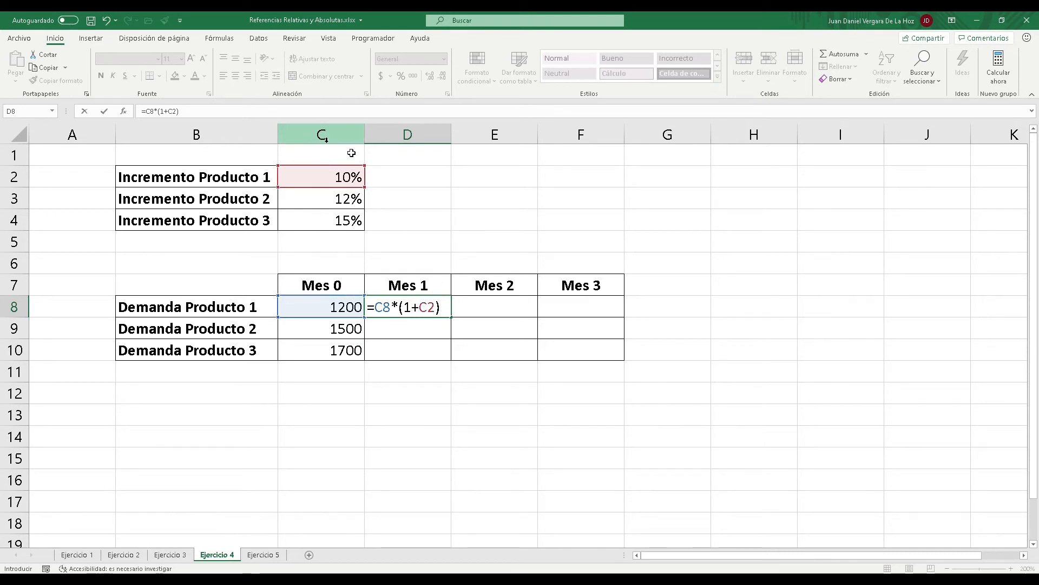
{"action": "left_click", "coordinate": [422, 310]}
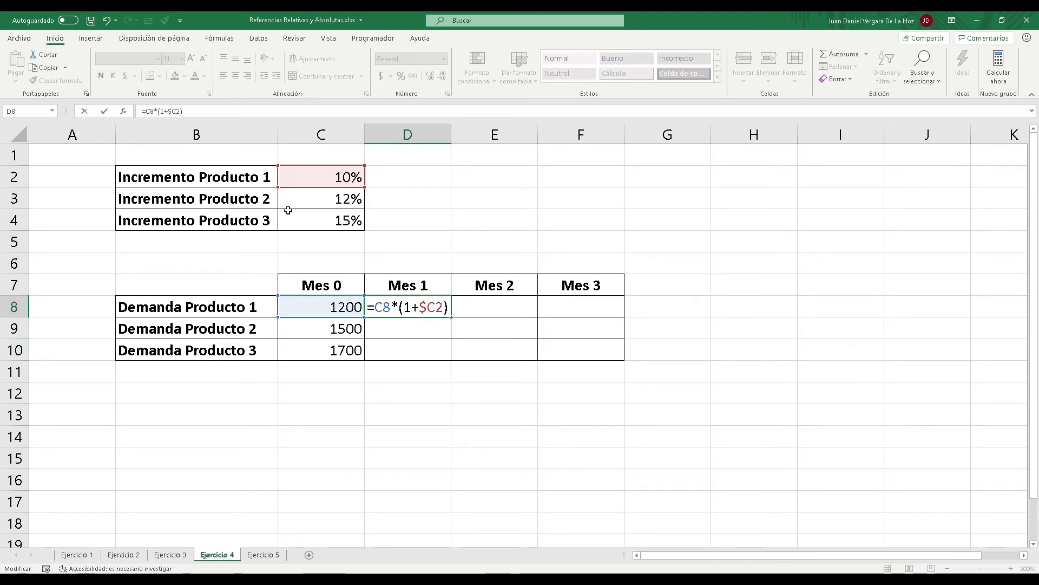
{"action": "key", "text": "Return"}
Copy Producto 1's demand formula from D8 across through F8 and check the cell references in E8 and F8.
{"action": "left_click", "coordinate": [427, 305]}
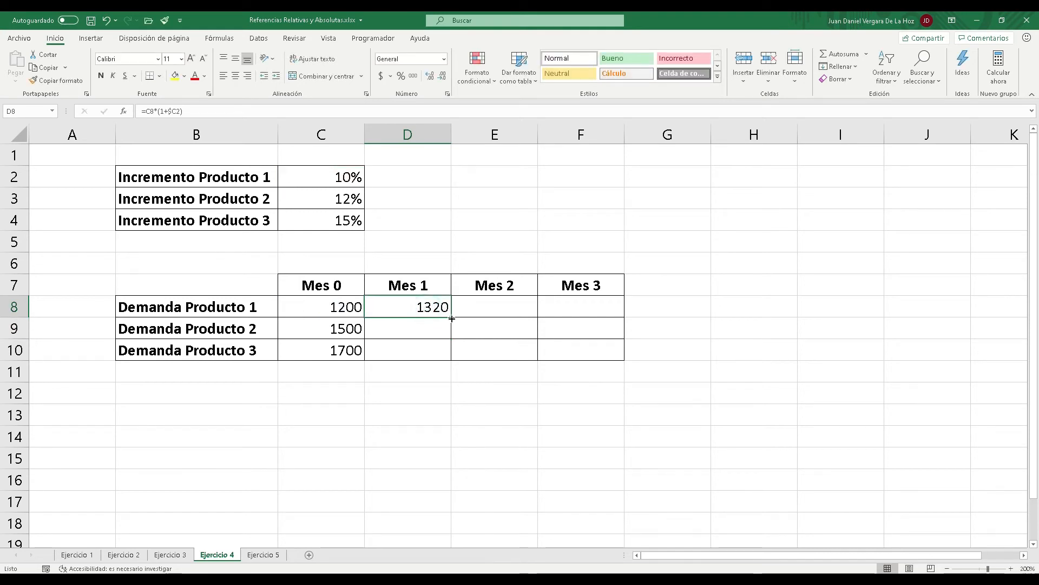
{"action": "left_click_drag", "start_coordinate": [452, 319], "coordinate": [601, 318]}
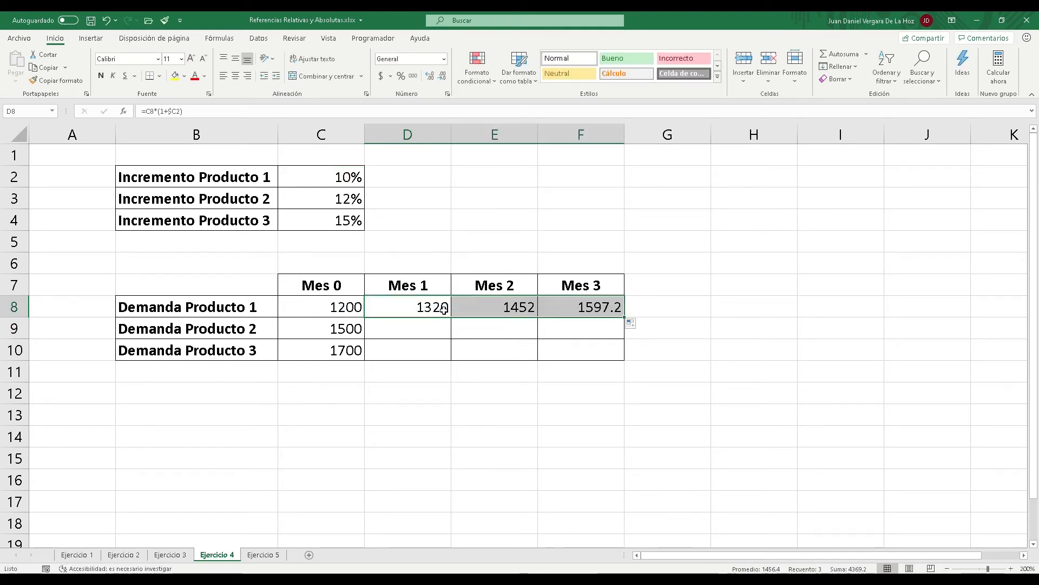
{"action": "double_click", "coordinate": [487, 309]}
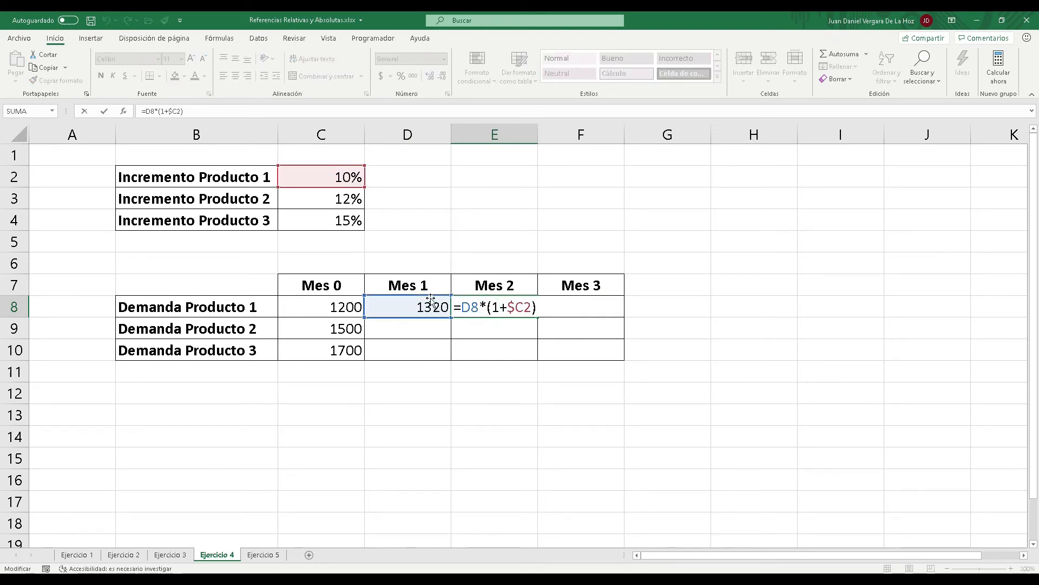
{"action": "key", "text": "Return"}
{"action": "left_click", "coordinate": [597, 307]}
{"action": "double_click", "coordinate": [597, 307]}
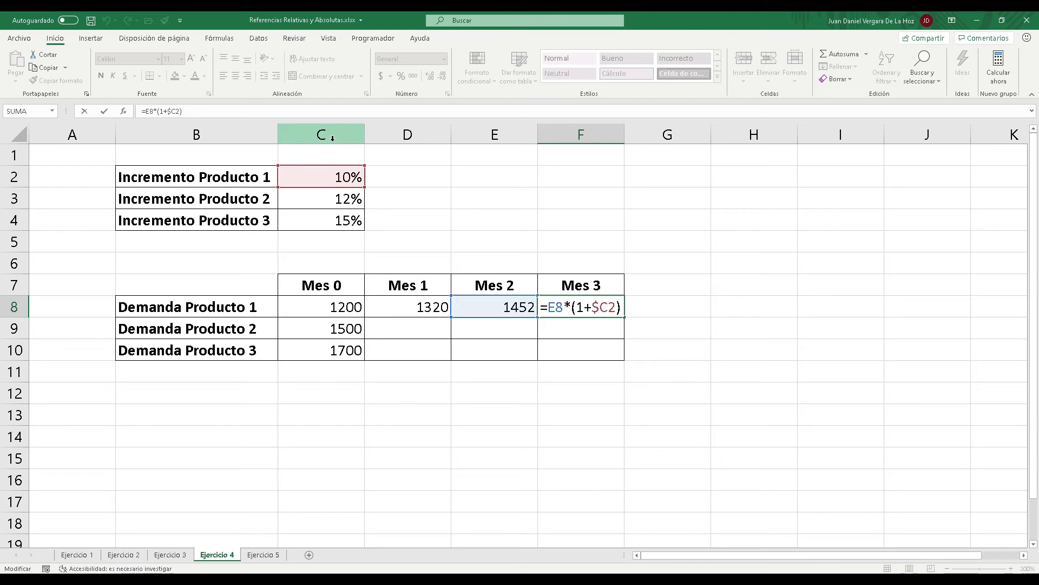
{"action": "key", "text": "Return"}
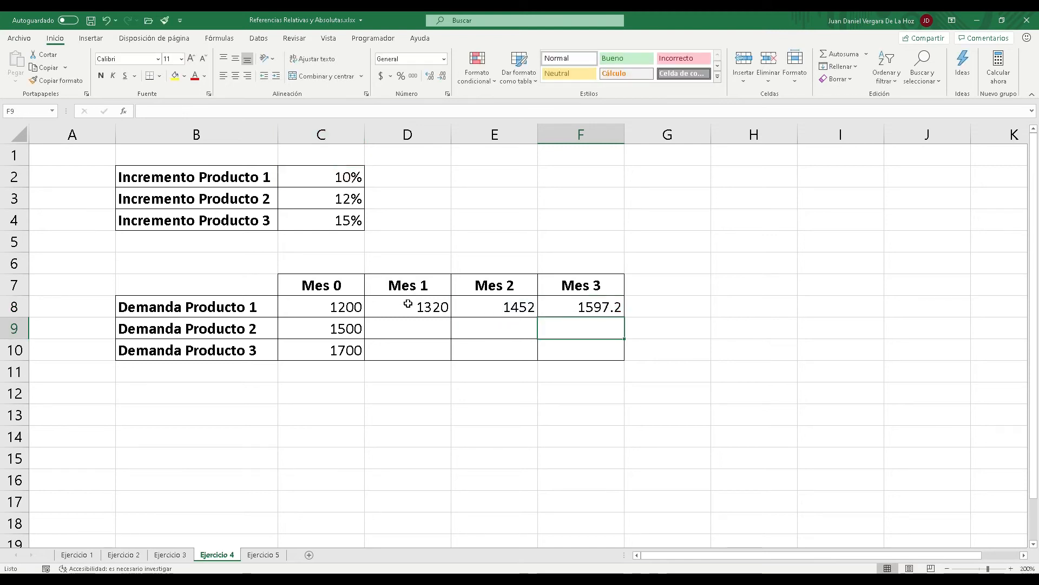
Copy the demand formulas in D8:F8 down through row 10 for Producto 2 and Producto 3.
{"action": "left_click_drag", "start_coordinate": [408, 304], "coordinate": [621, 359]}
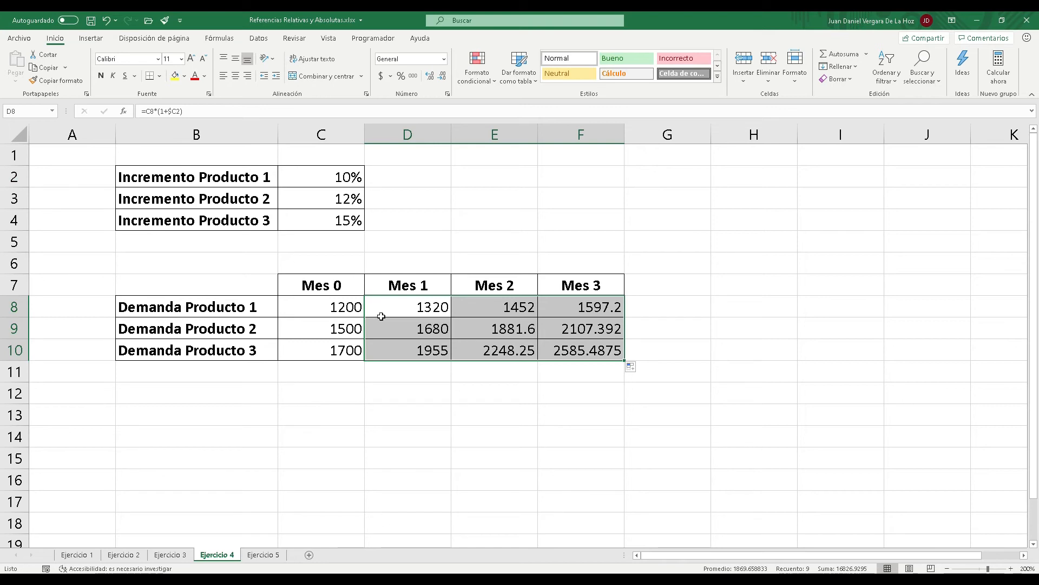
Check the cell references in Producto 2's copied demand formulas for Mes 1 in D9 and Mes 2 in E9.
{"action": "left_click", "coordinate": [416, 325]}
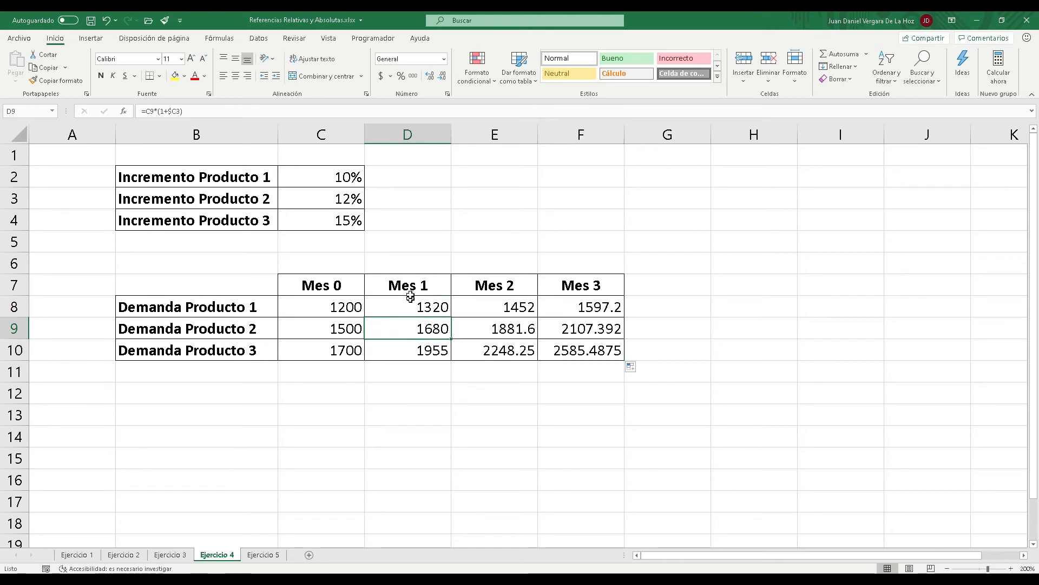
{"action": "double_click", "coordinate": [419, 325]}
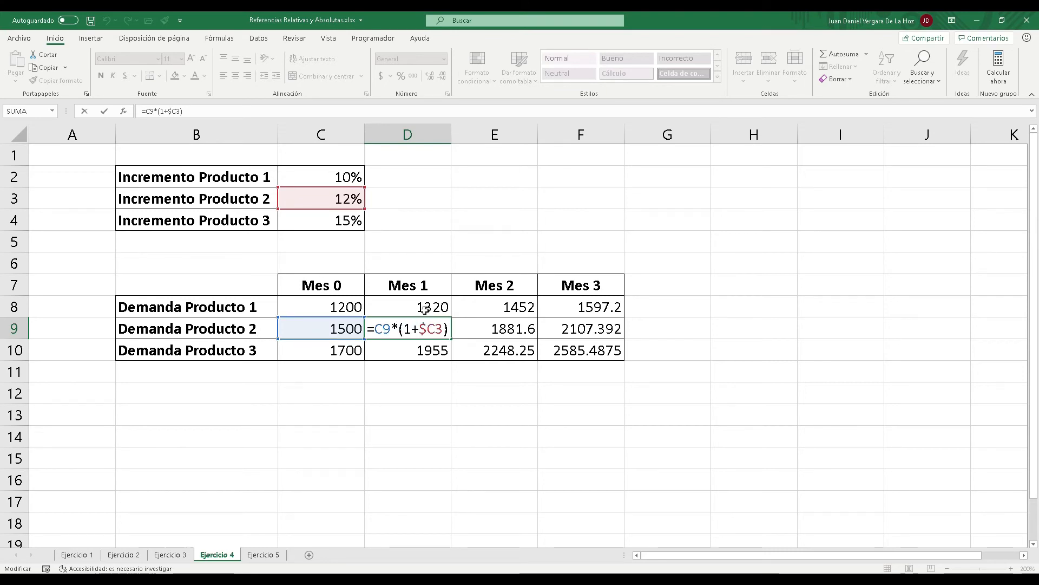
{"action": "key", "text": "Return"}
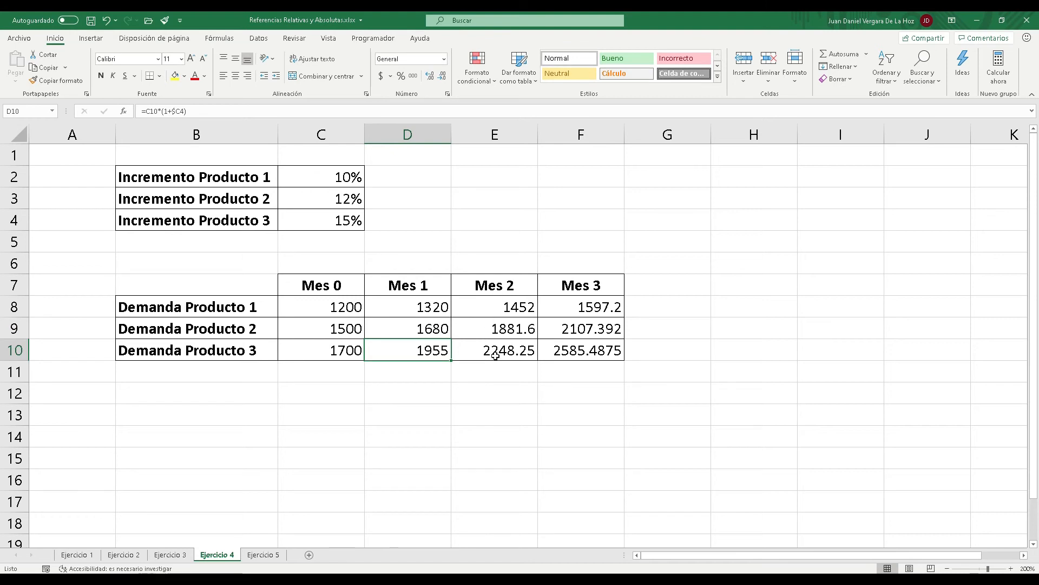
{"action": "left_click", "coordinate": [498, 328]}
{"action": "double_click", "coordinate": [498, 329]}
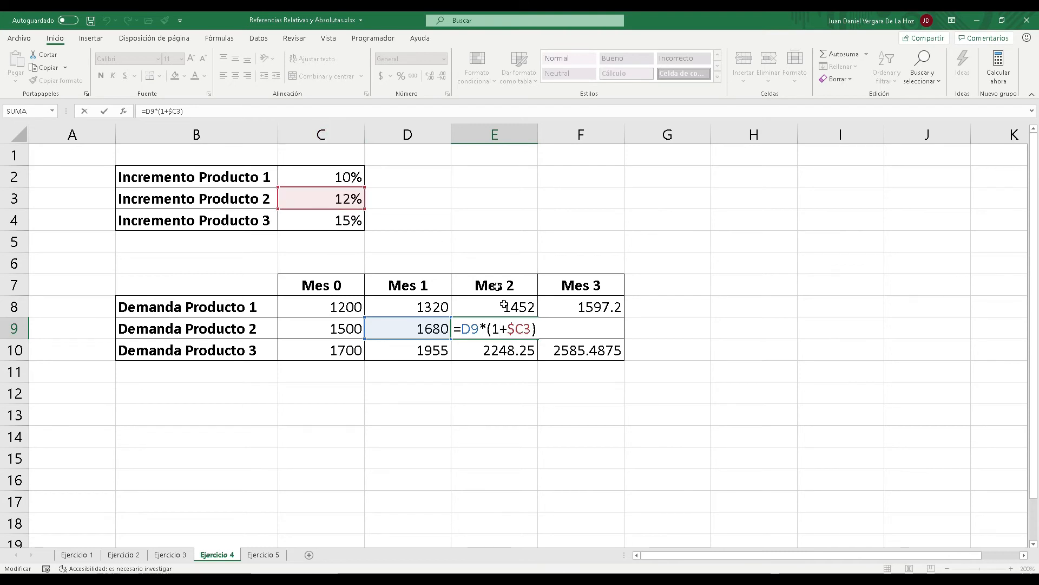
{"action": "key", "text": "Return"}
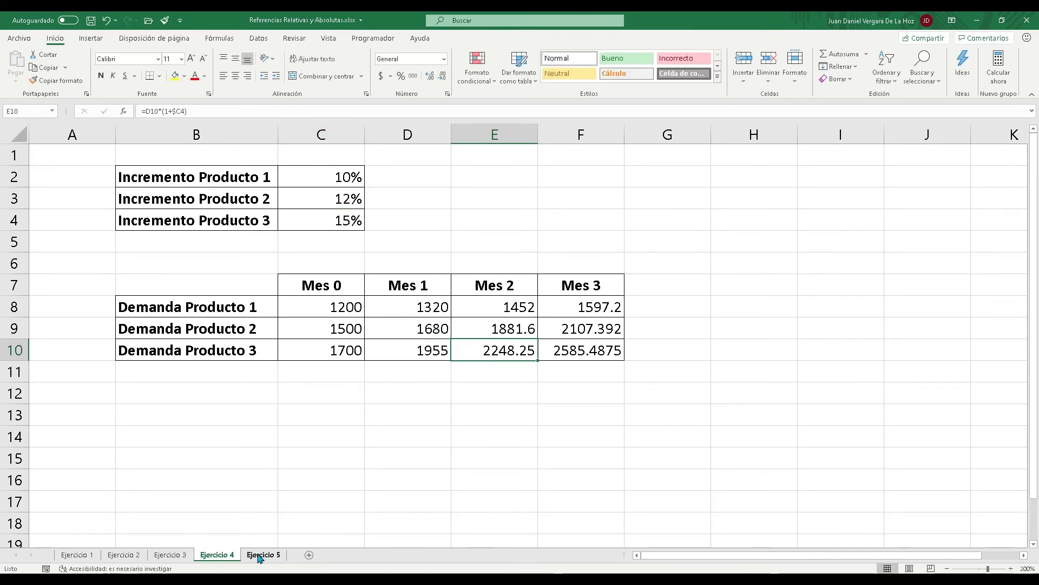
On the Ejercicio 5 sheet, review the Valor amounts in B7:B12 and the Impuesto rates of the three options in C3:E3.
{"action": "left_click", "coordinate": [261, 555]}
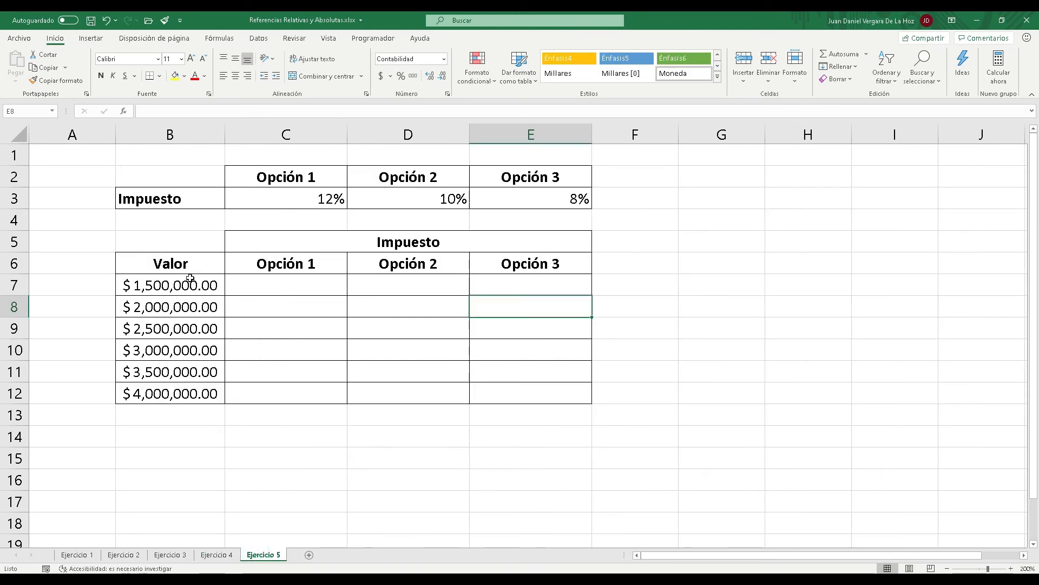
{"action": "left_click_drag", "start_coordinate": [156, 282], "coordinate": [167, 393]}
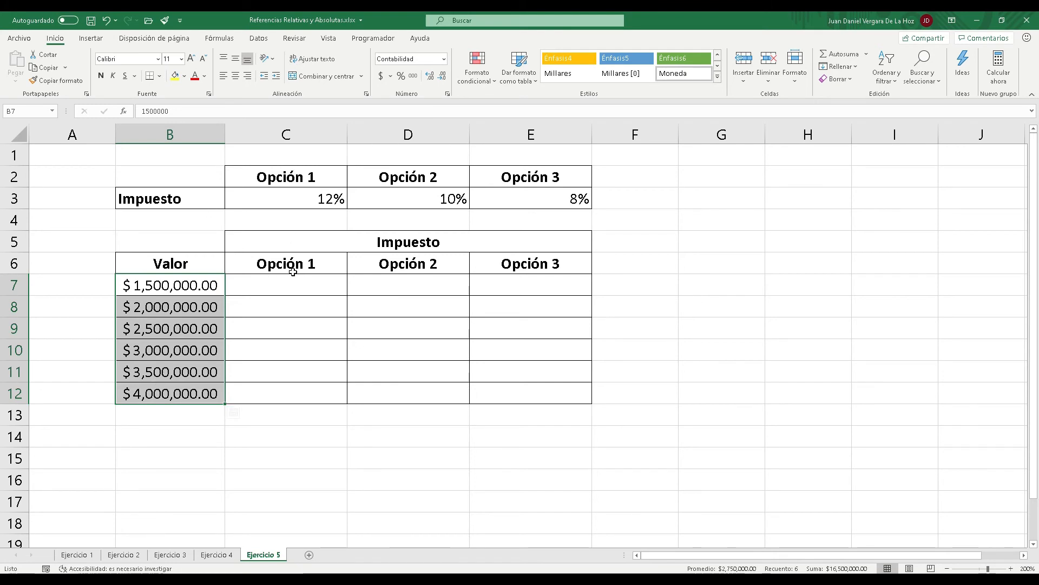
{"action": "left_click", "coordinate": [322, 200]}
{"action": "left_click", "coordinate": [443, 204]}
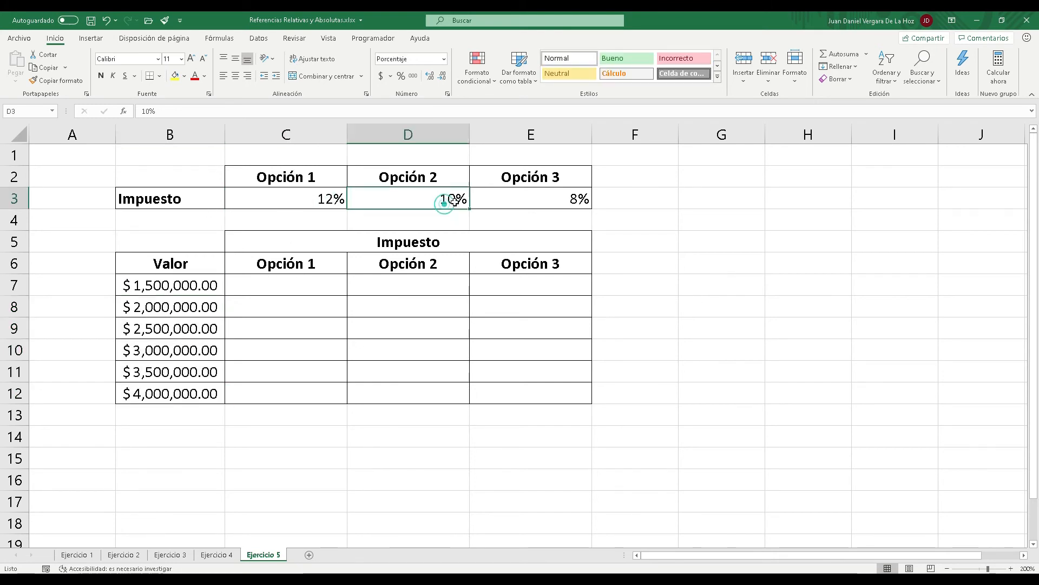
{"action": "left_click", "coordinate": [540, 195]}
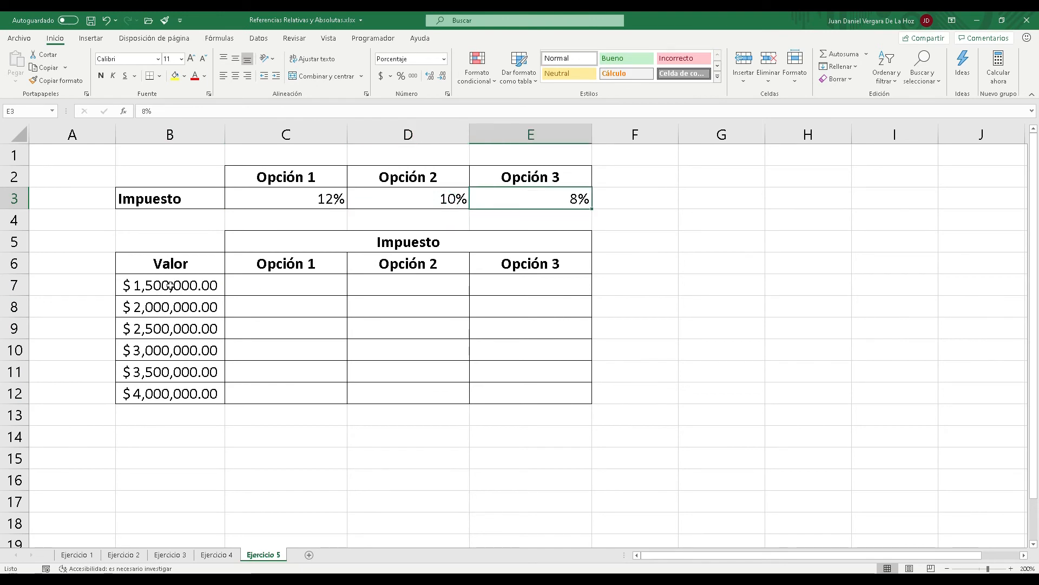
{"action": "left_click_drag", "start_coordinate": [165, 291], "coordinate": [176, 382]}
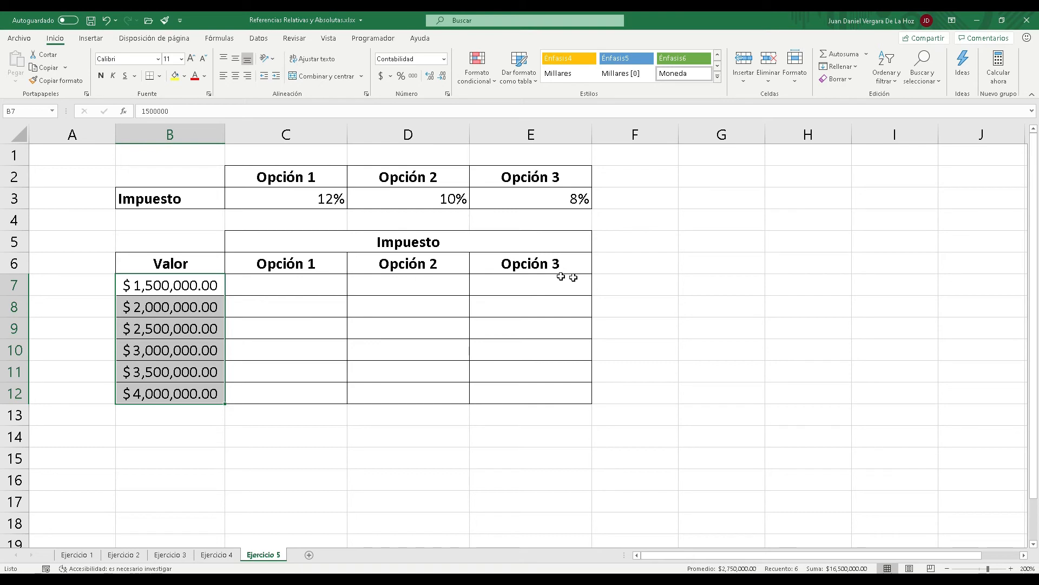
Calculate the Opción 1 tax for the first value in C7 with the formula =B7*C3.
{"action": "left_click", "coordinate": [250, 291]}
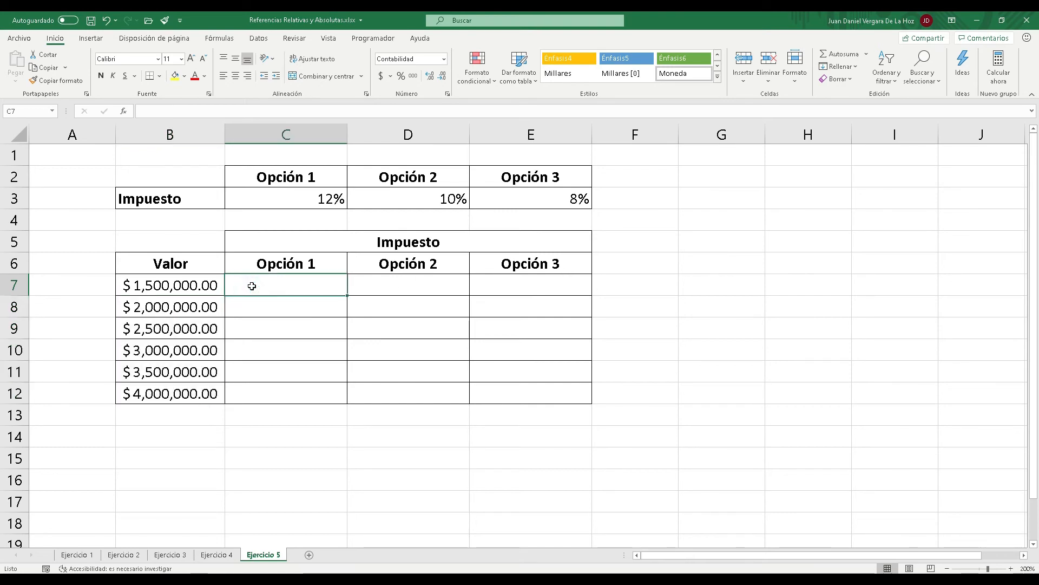
{"action": "type", "text": "="}
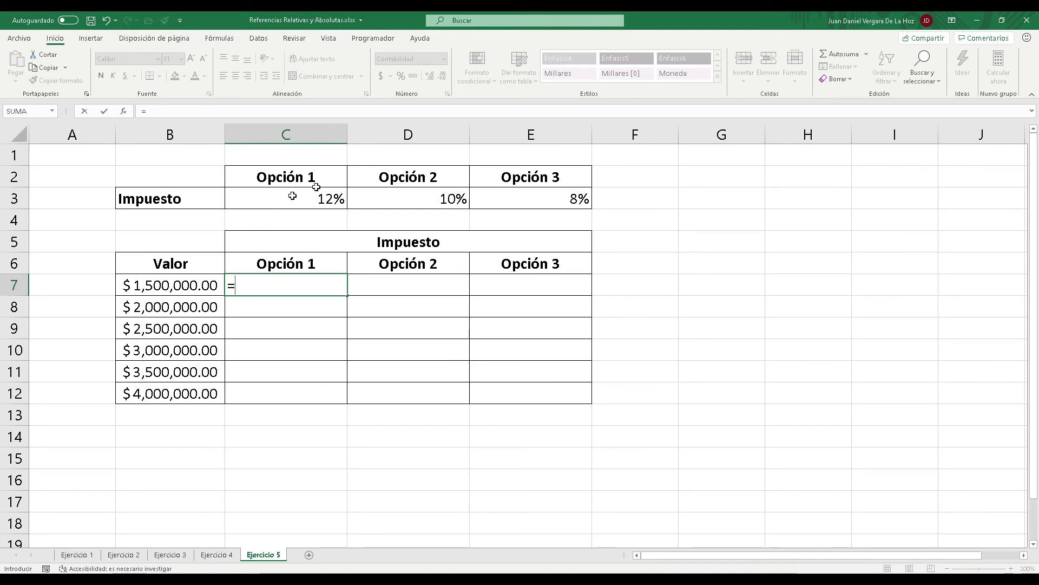
{"action": "left_click", "coordinate": [193, 288]}
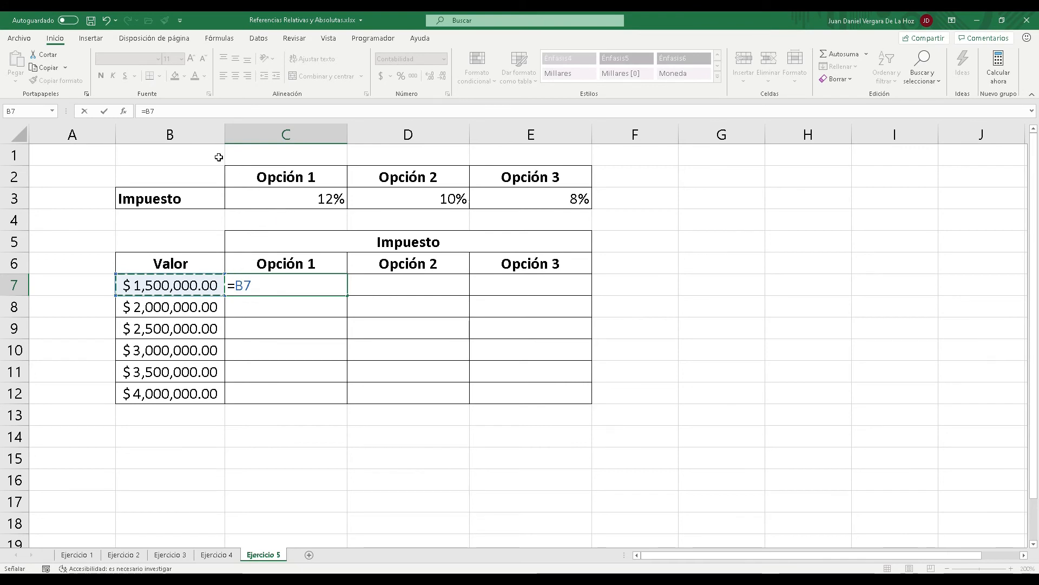
{"action": "type", "text": "*"}
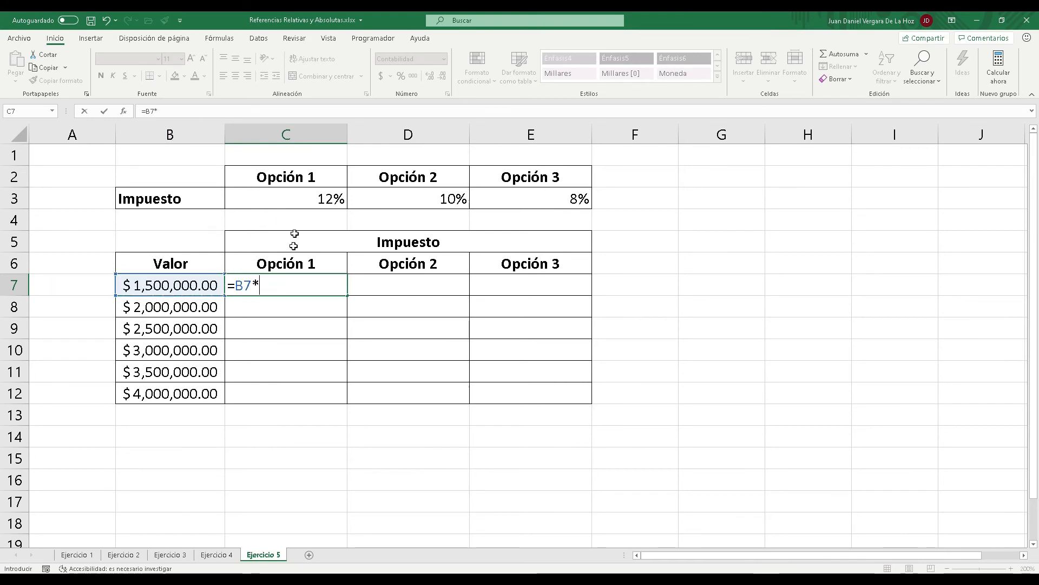
{"action": "left_click", "coordinate": [290, 203]}
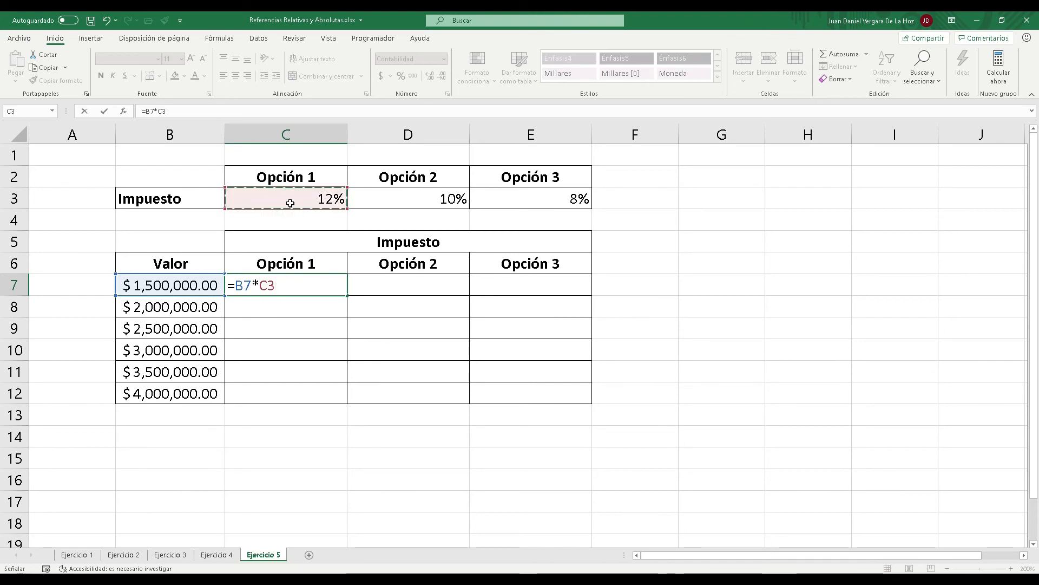
{"action": "key", "text": "Return"}
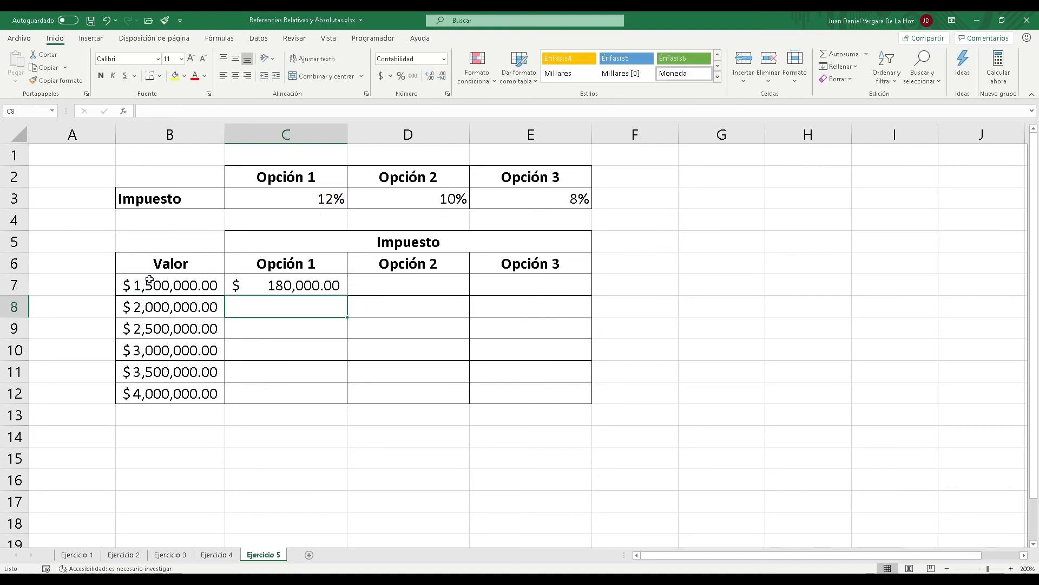
Change the formula in C7 to =$B7*C$3, fixing the row of the tax rate and the column of the value.
{"action": "left_click", "coordinate": [299, 287]}
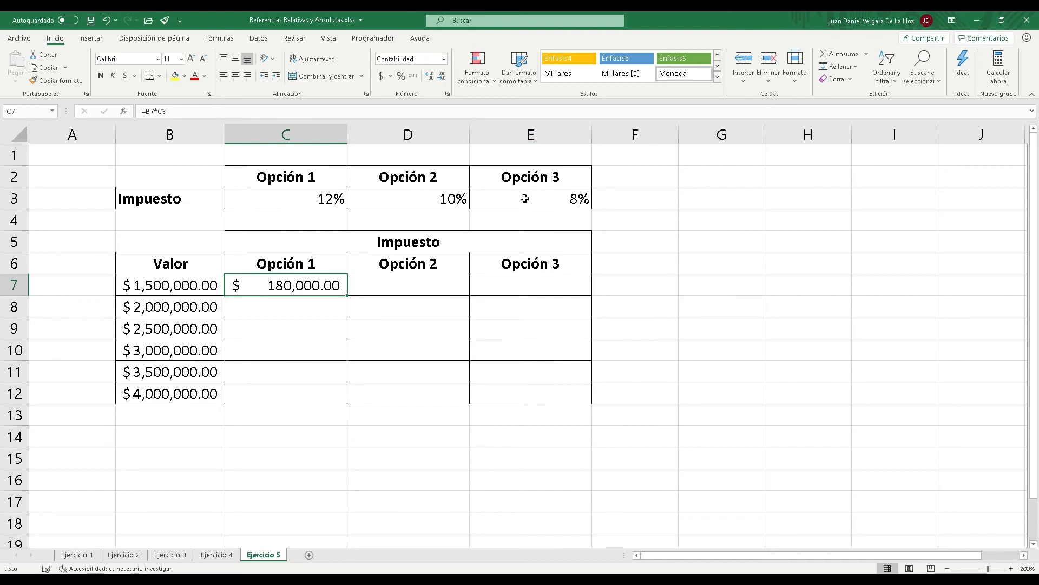
{"action": "left_click_drag", "start_coordinate": [267, 196], "coordinate": [573, 202]}
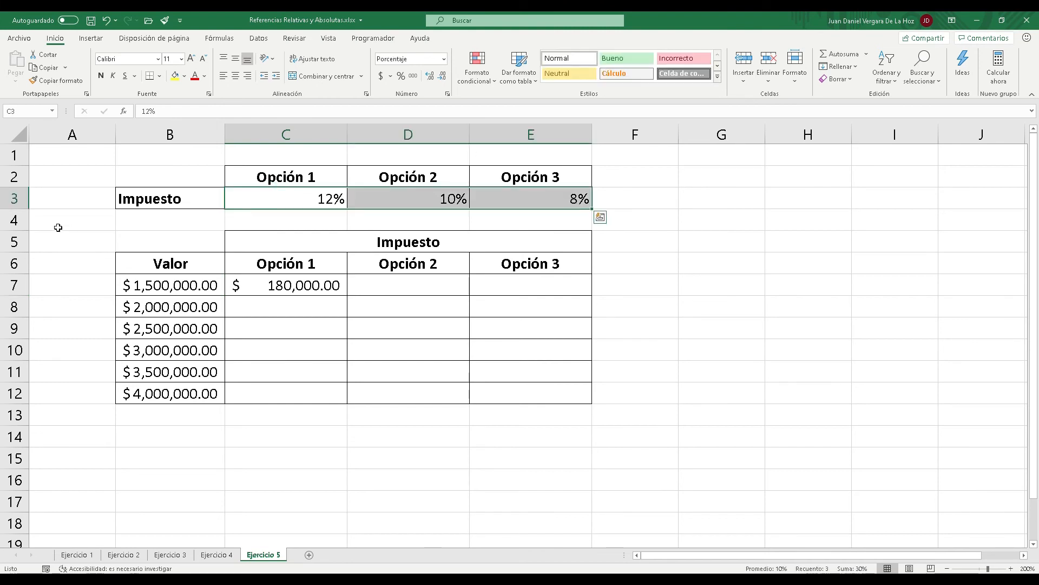
{"action": "double_click", "coordinate": [294, 284]}
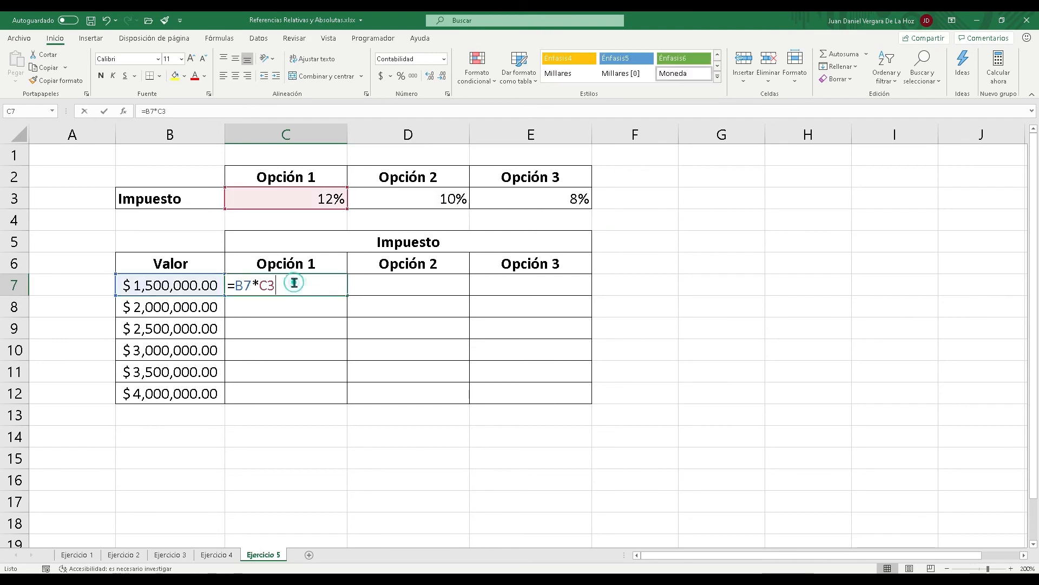
{"action": "left_click", "coordinate": [267, 285]}
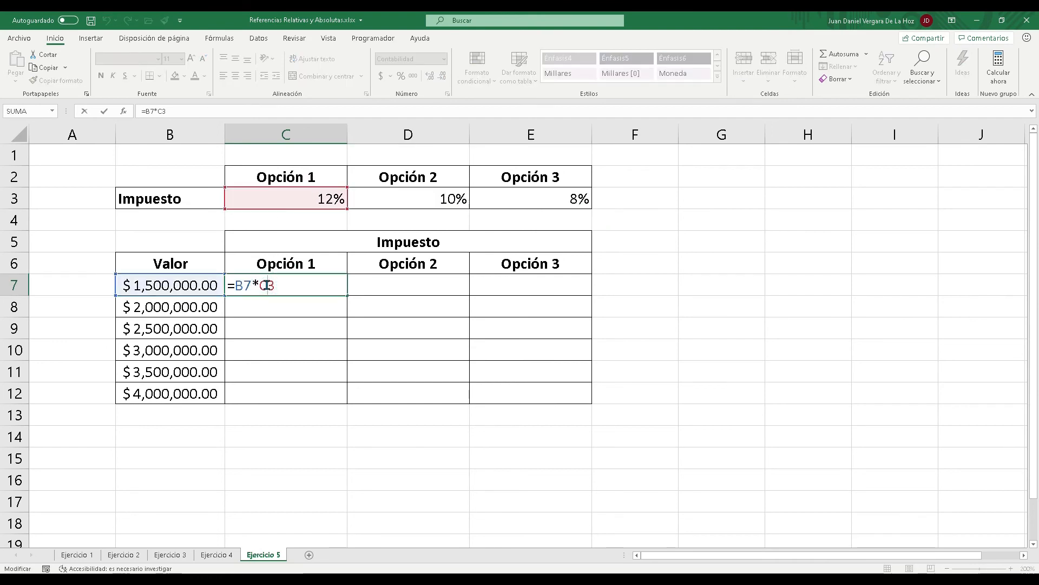
{"action": "type", "text": "$"}
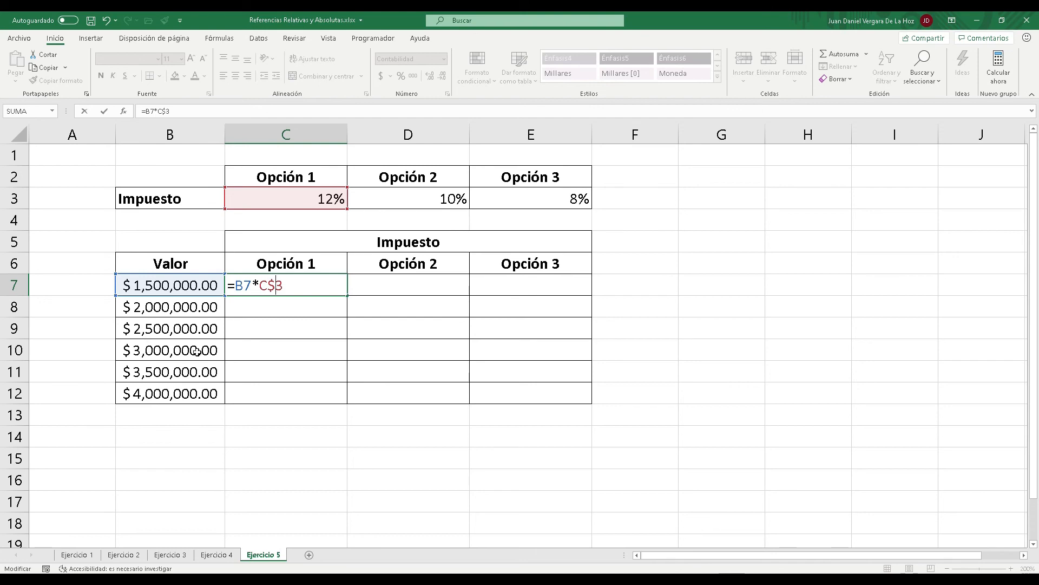
{"action": "left_click", "coordinate": [236, 284]}
{"action": "type", "text": "$"}
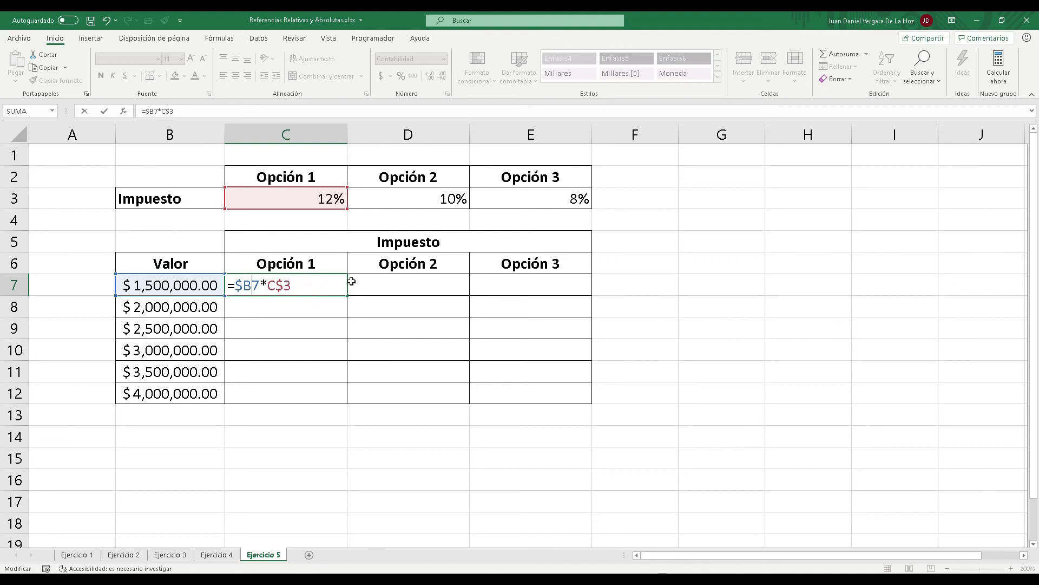
{"action": "key", "text": "ctrl+Return"}
Copy the tax formula from C7 across through E7 and check the cell references in C7 and D7.
{"action": "left_click", "coordinate": [294, 277]}
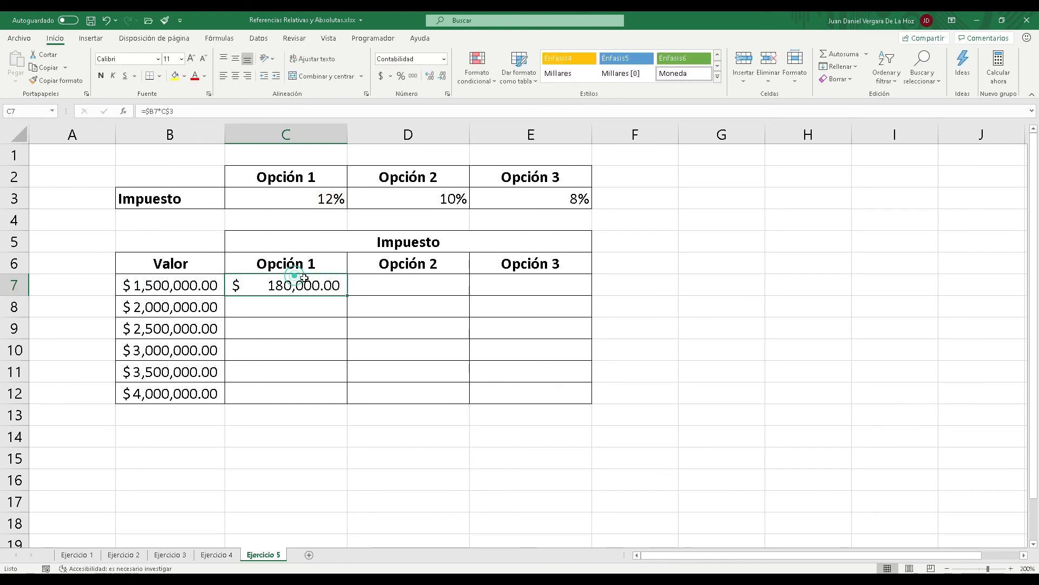
{"action": "left_click_drag", "start_coordinate": [347, 295], "coordinate": [561, 294]}
{"action": "double_click", "coordinate": [309, 288]}
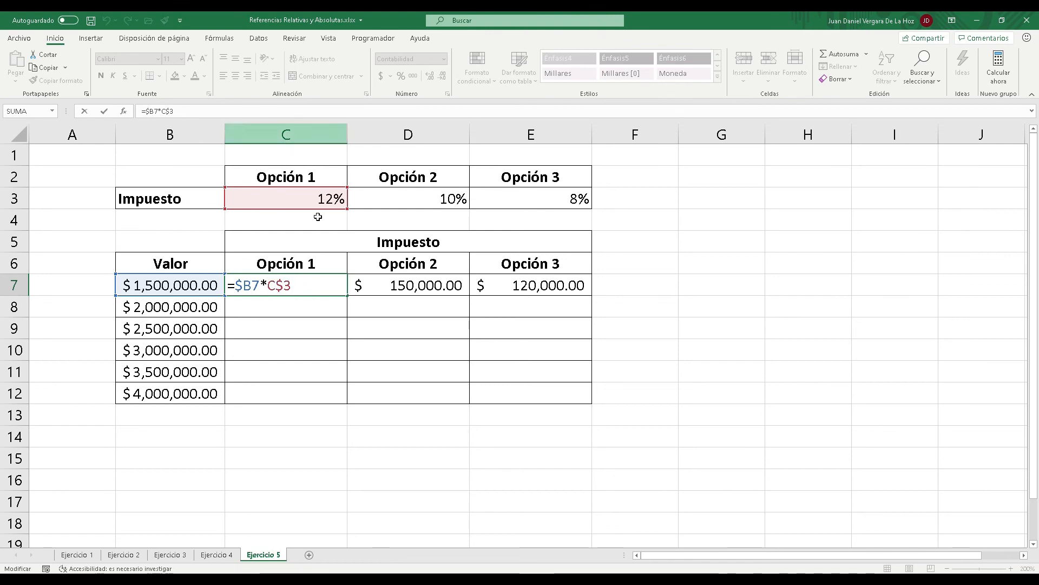
{"action": "key", "text": "Return"}
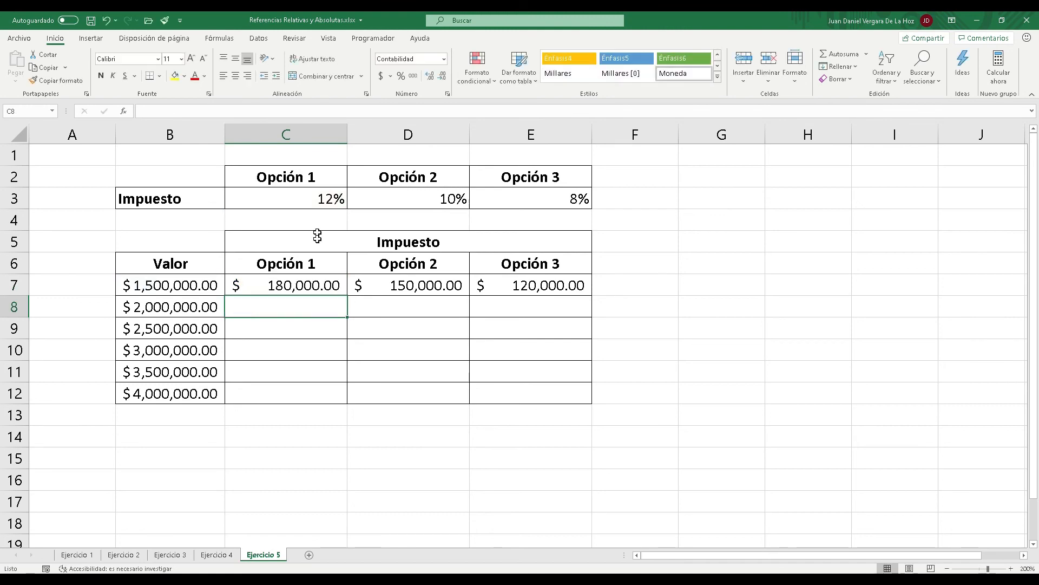
{"action": "left_click", "coordinate": [404, 279]}
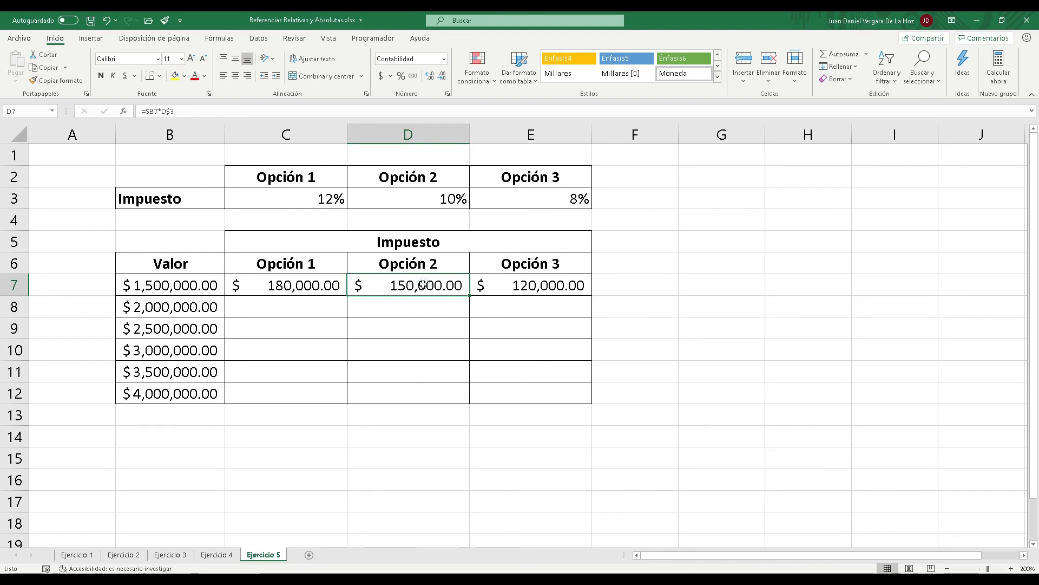
{"action": "double_click", "coordinate": [429, 276]}
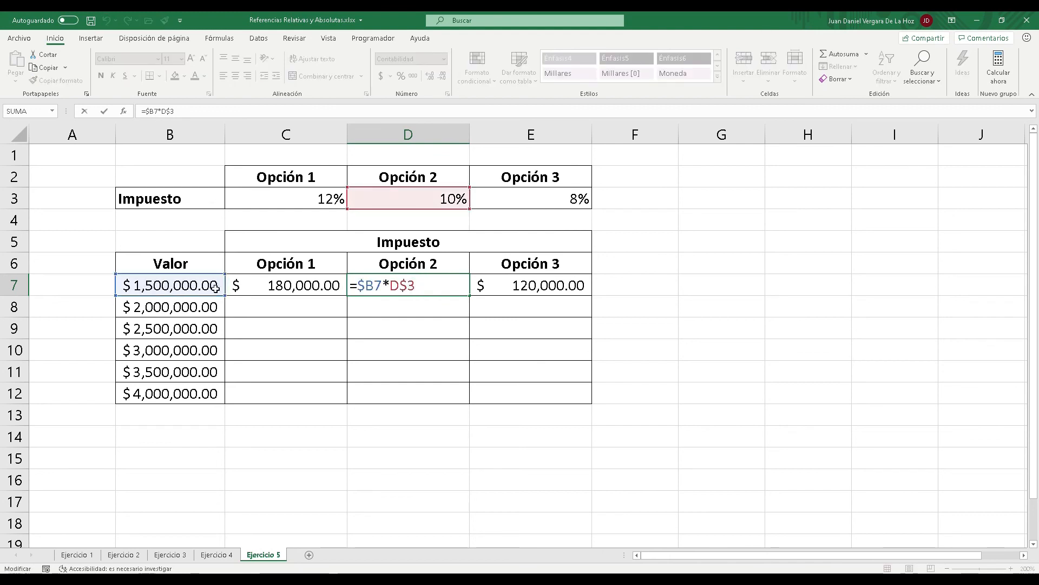
{"action": "key", "text": "Return"}
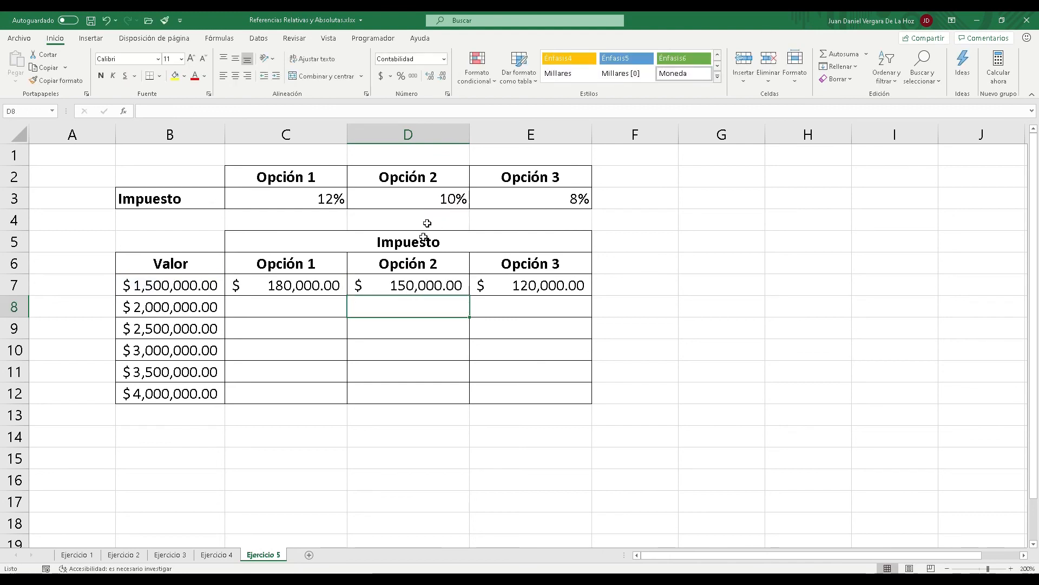
Copy the tax formulas in C7:E7 down through row 12 and check the cell references in E9 and E12.
{"action": "left_click_drag", "start_coordinate": [310, 284], "coordinate": [590, 292]}
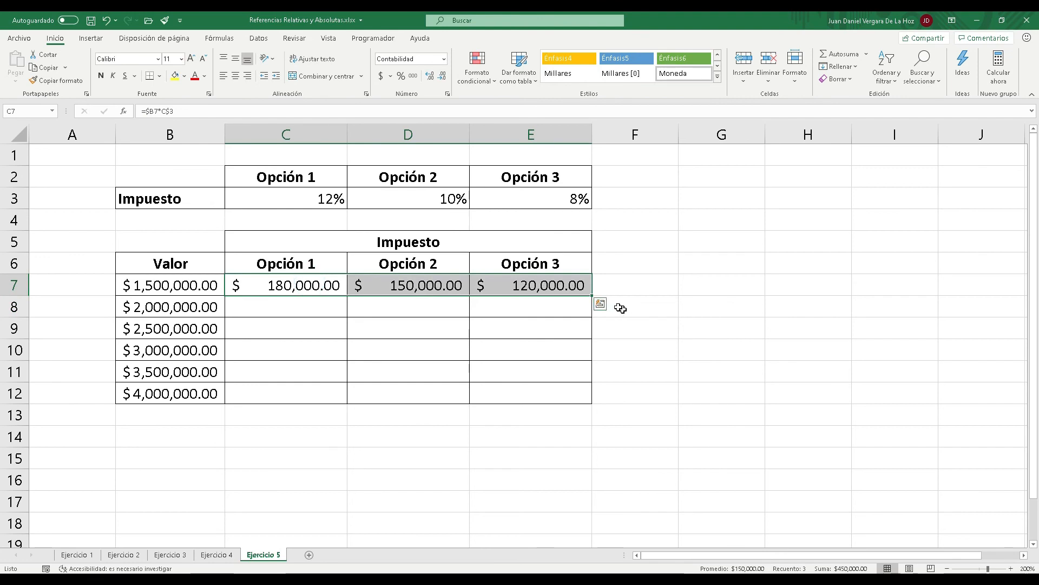
{"action": "double_click", "coordinate": [592, 294]}
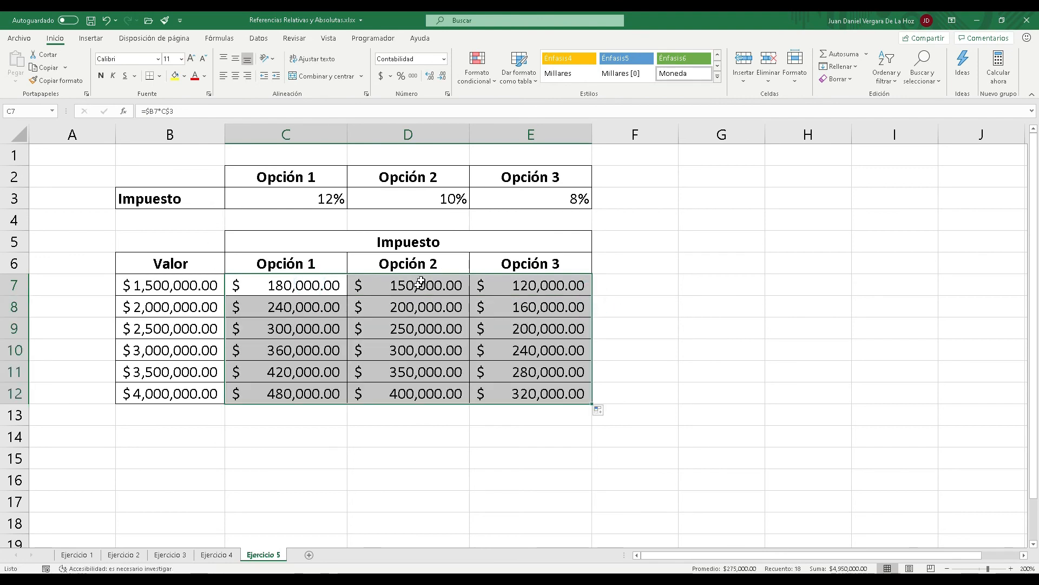
{"action": "left_click", "coordinate": [406, 335]}
{"action": "left_click", "coordinate": [532, 325]}
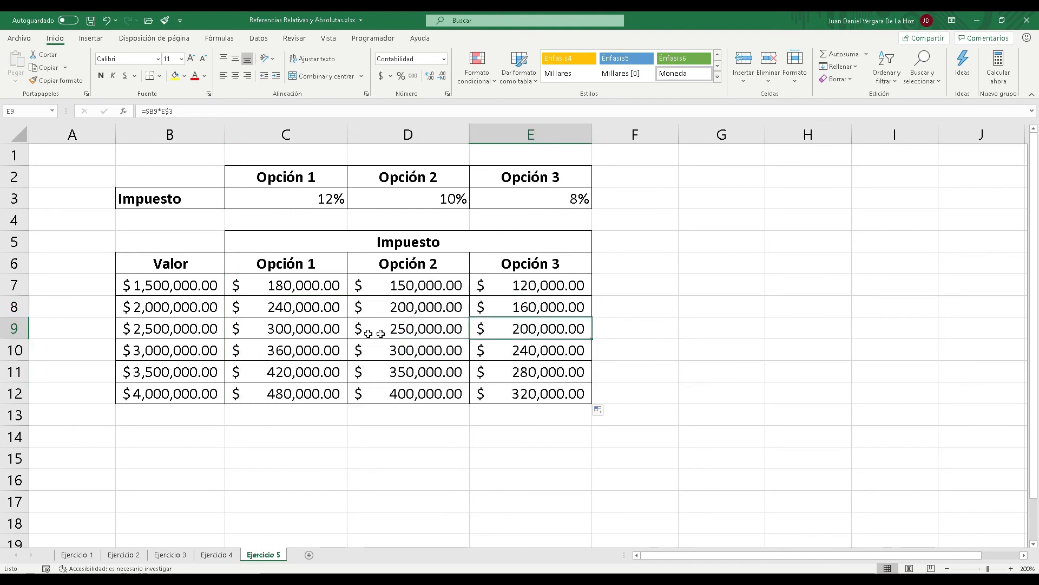
{"action": "double_click", "coordinate": [544, 327]}
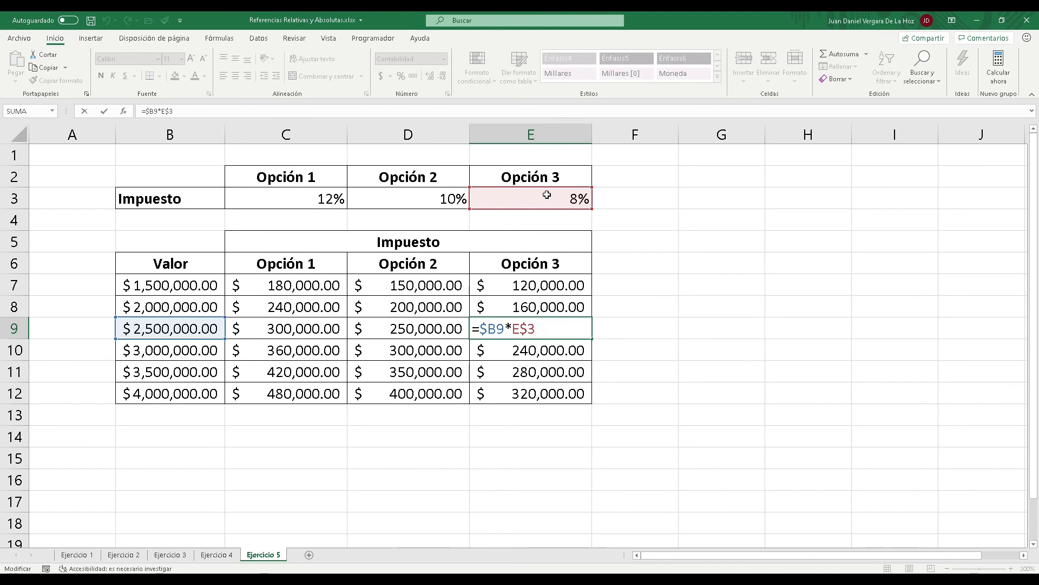
{"action": "key", "text": "Return"}
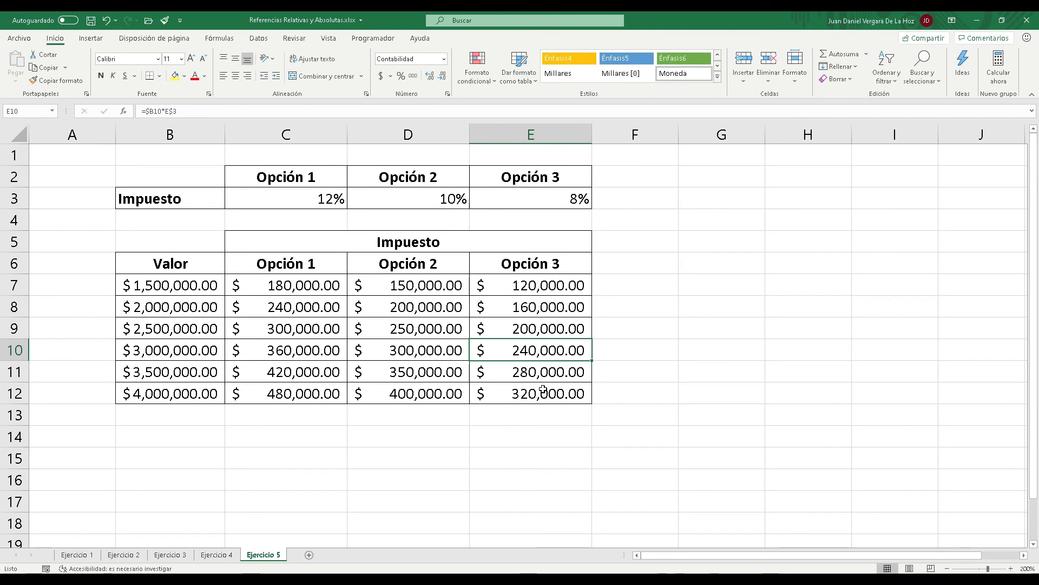
{"action": "double_click", "coordinate": [542, 390]}
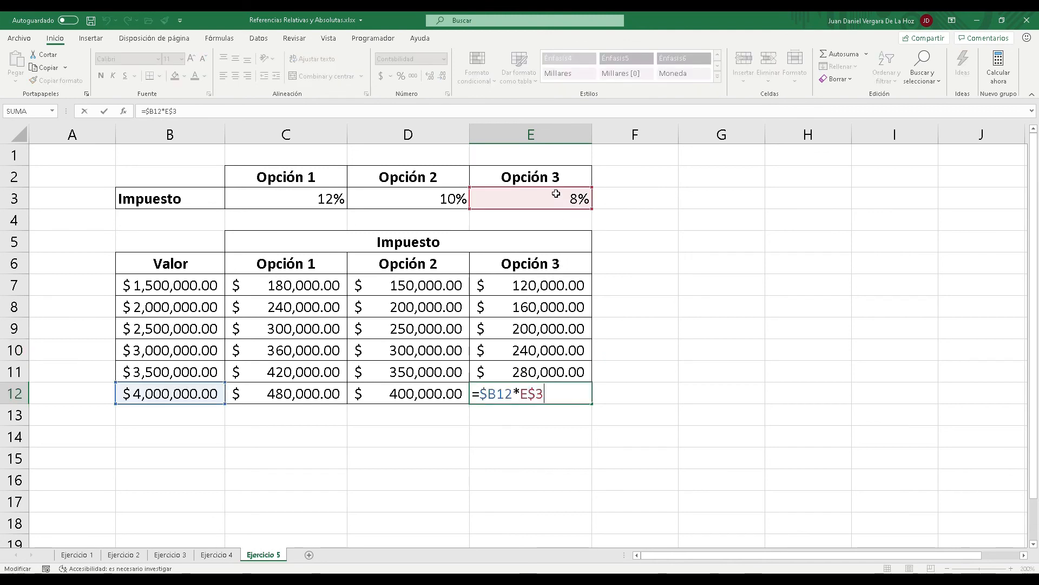